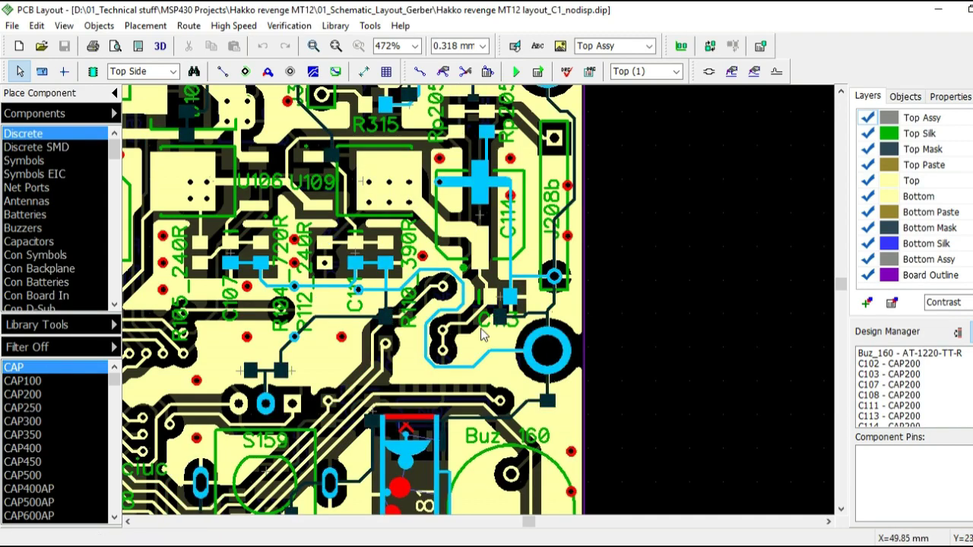
# Scroll around the MT12 design C3 schematic near resistor R324_10R.
pyautogui.scroll(-1, 487, 330)
pyautogui.scroll(-2, 487, 331)
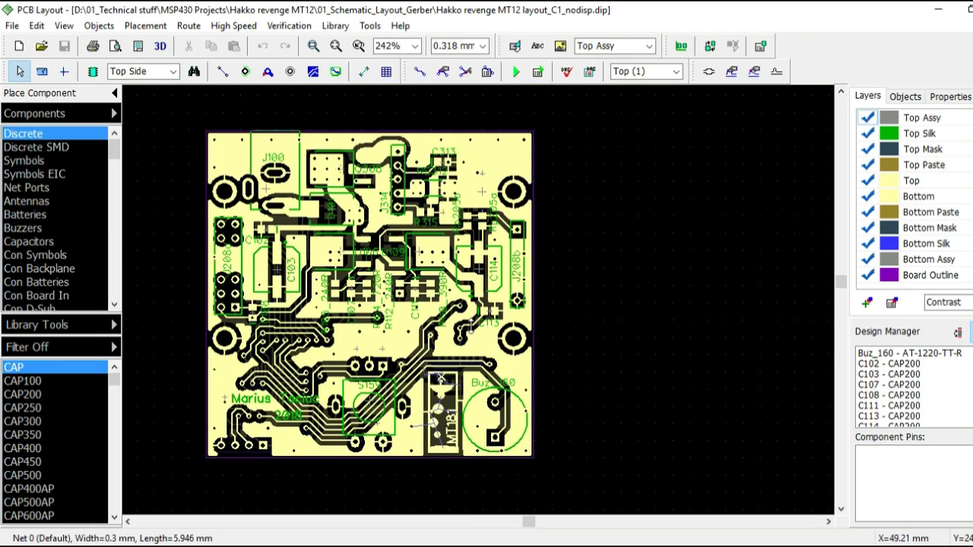
pyautogui.scroll(1, 443, 341)
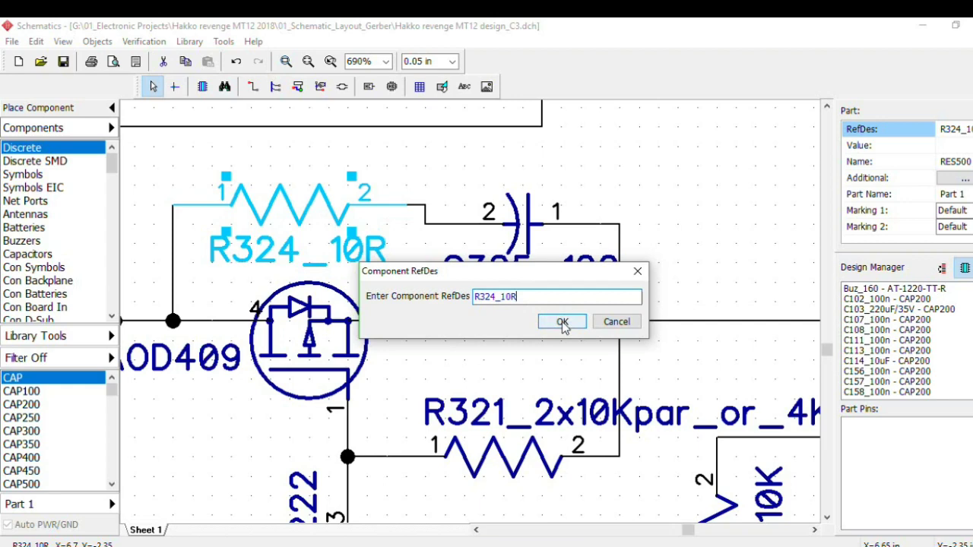
# Confirm R324_10R and line up R324 and C325_100n on one wire above the AOD409.
pyautogui.click(562, 323)
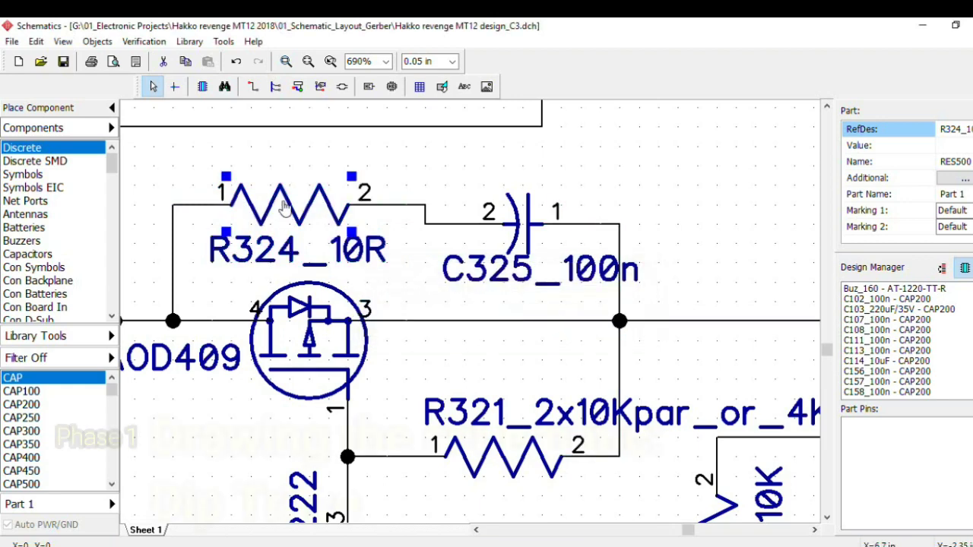
pyautogui.moveTo(283, 209); pyautogui.dragTo(283, 190)
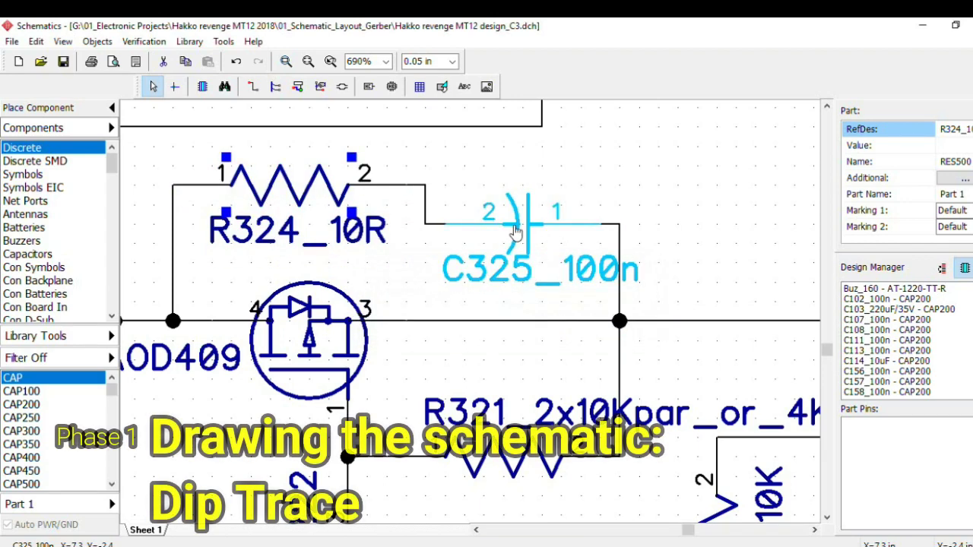
pyautogui.moveTo(516, 232); pyautogui.dragTo(486, 192)
pyautogui.click(266, 191)
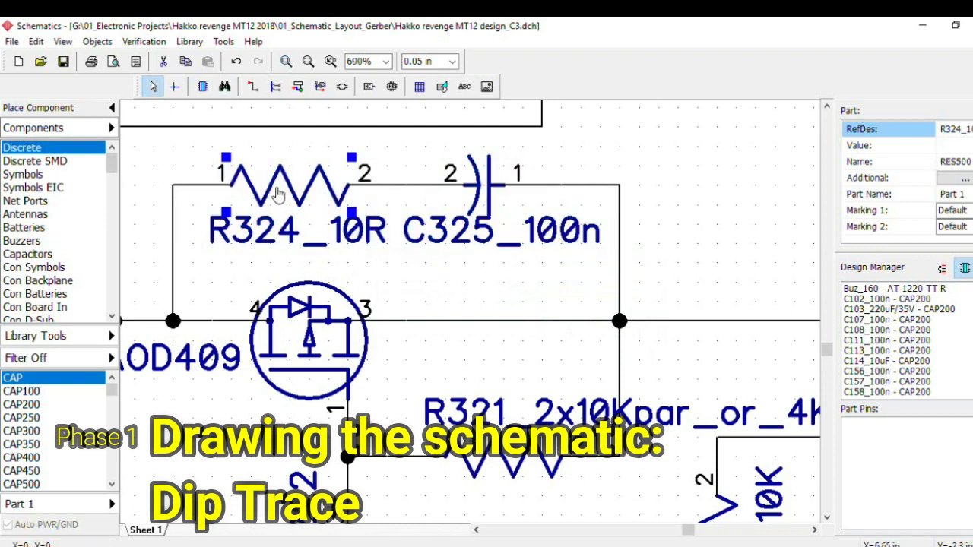
pyautogui.moveTo(265, 194); pyautogui.dragTo(260, 195)
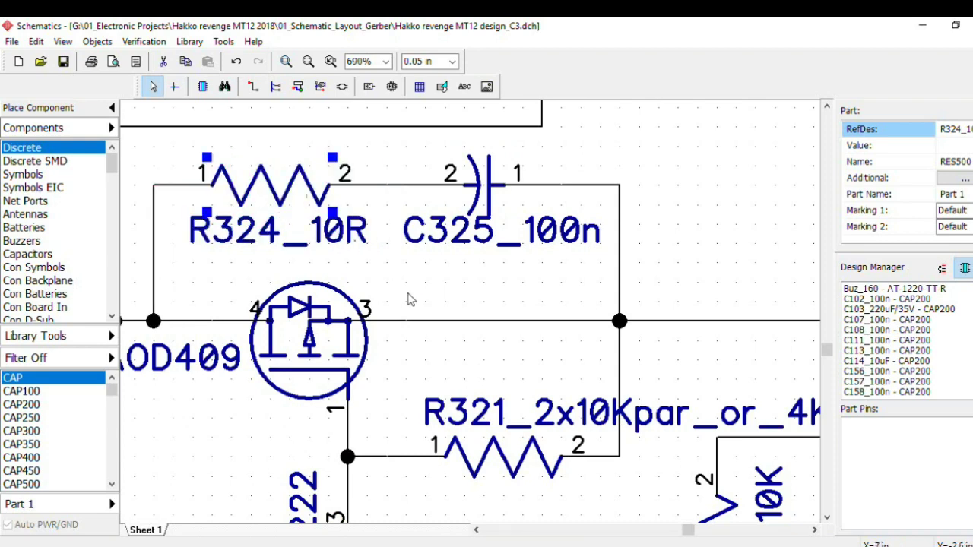
# Zoom over to the U204_MSP430G2553_TSSOP microcontroller and its C203_100n decoupling capacitor.
pyautogui.scroll(-3, 408, 299)
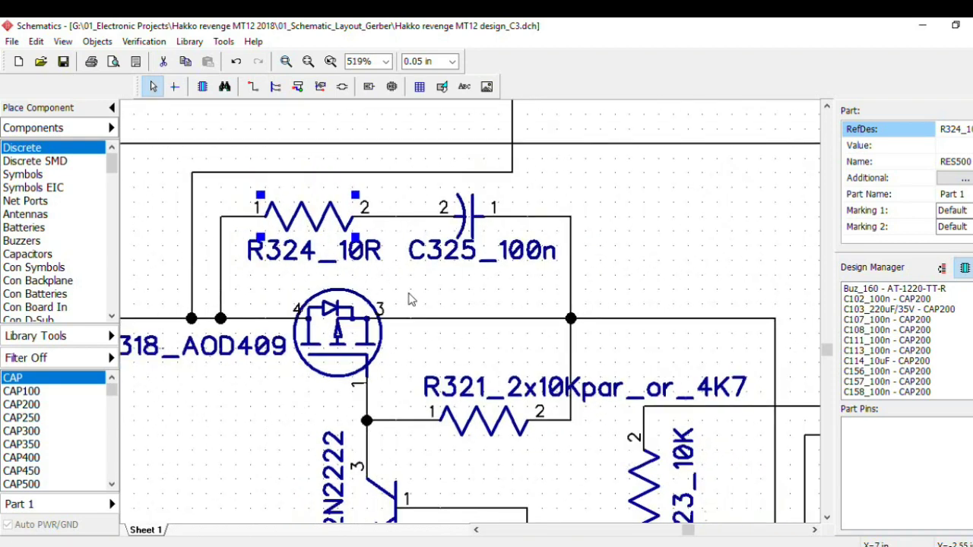
pyautogui.click(456, 296)
pyautogui.scroll(-3, 456, 300)
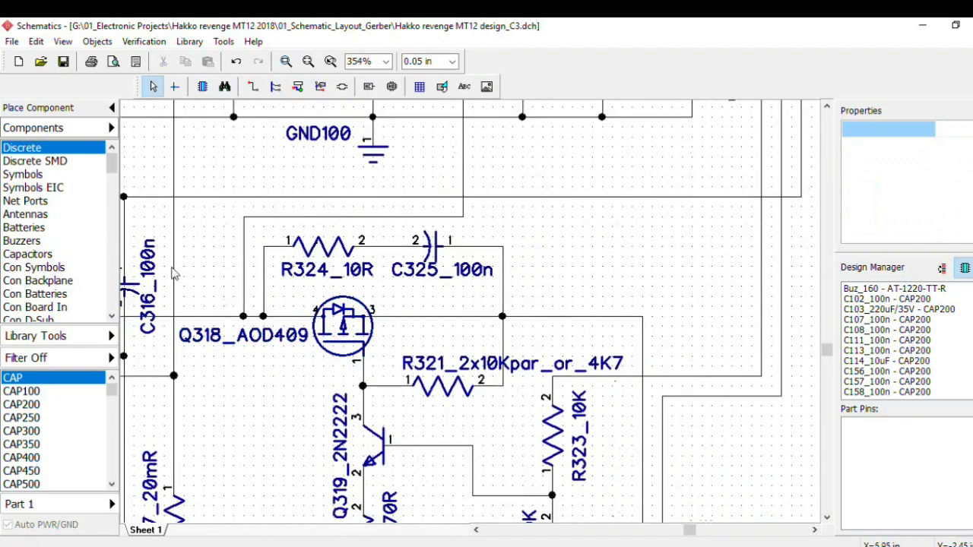
pyautogui.scroll(-3, 182, 274)
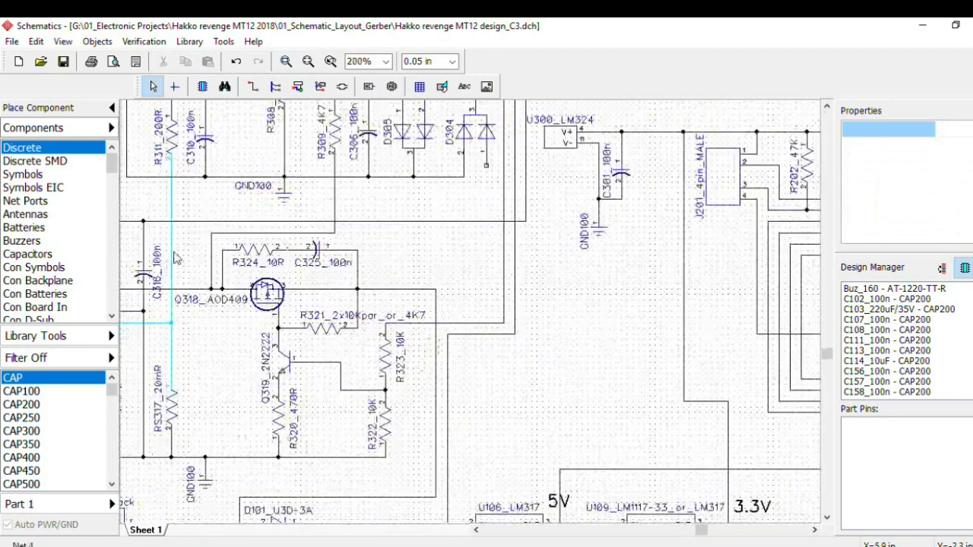
pyautogui.scroll(-5, 189, 283)
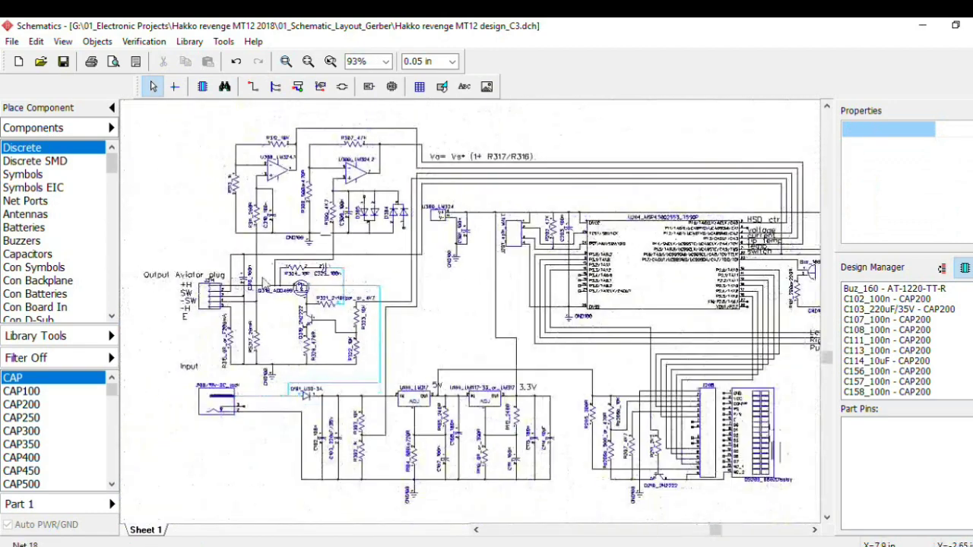
pyautogui.scroll(-1, 221, 281)
pyautogui.scroll(1, 557, 327)
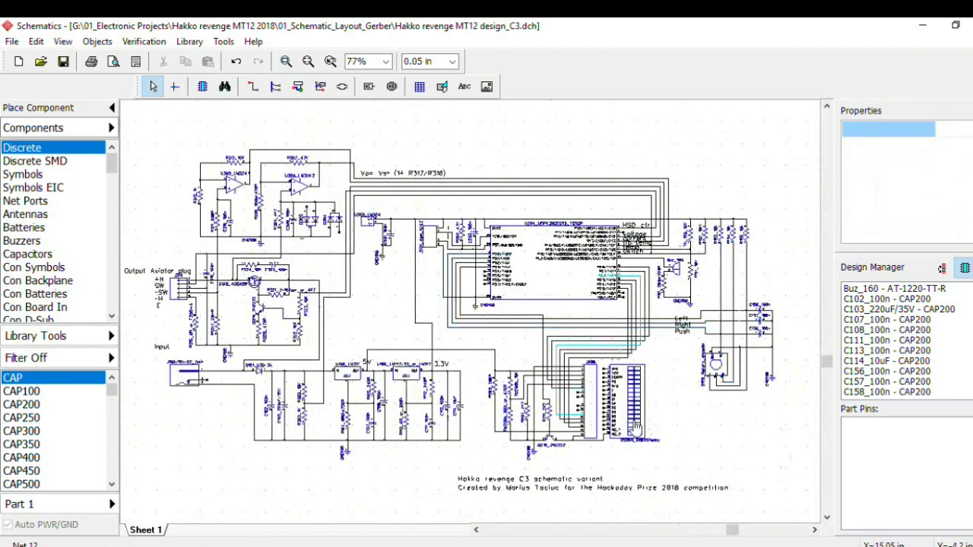
pyautogui.scroll(2, 695, 473)
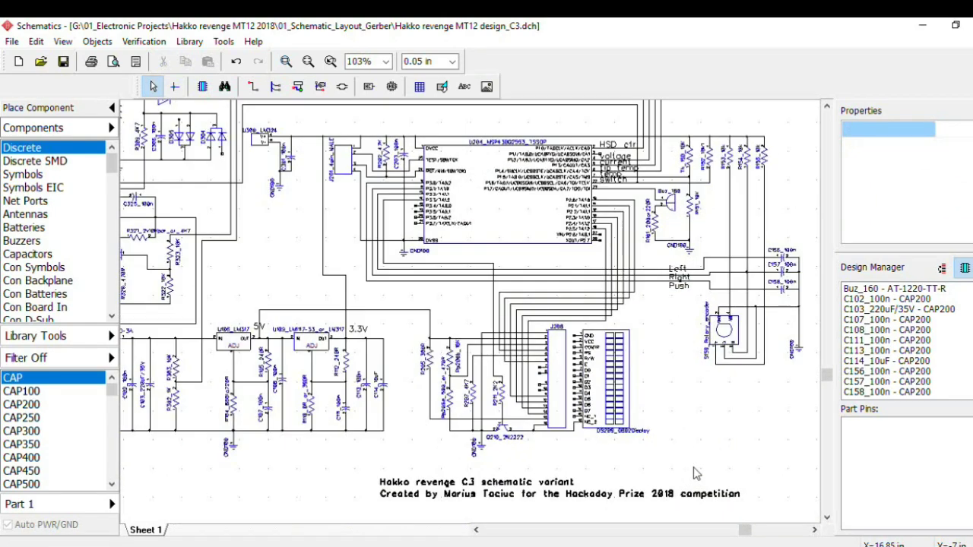
pyautogui.scroll(1, 694, 473)
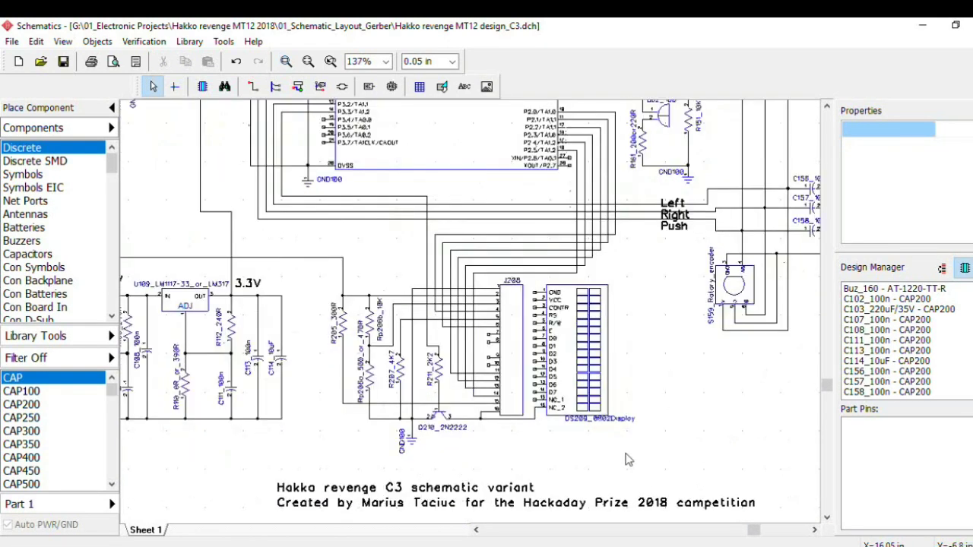
pyautogui.scroll(-3, 628, 459)
pyautogui.scroll(3, 121, 162)
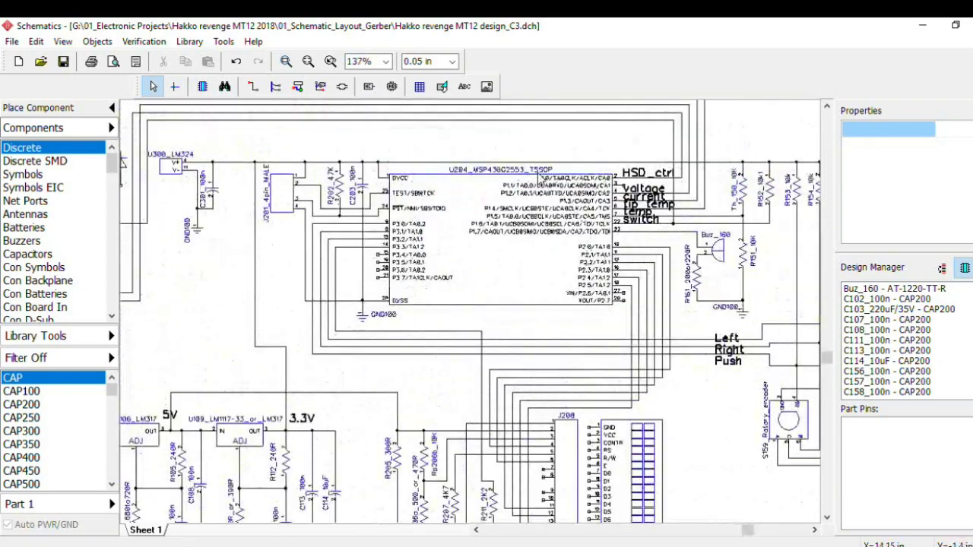
pyautogui.scroll(5, 512, 196)
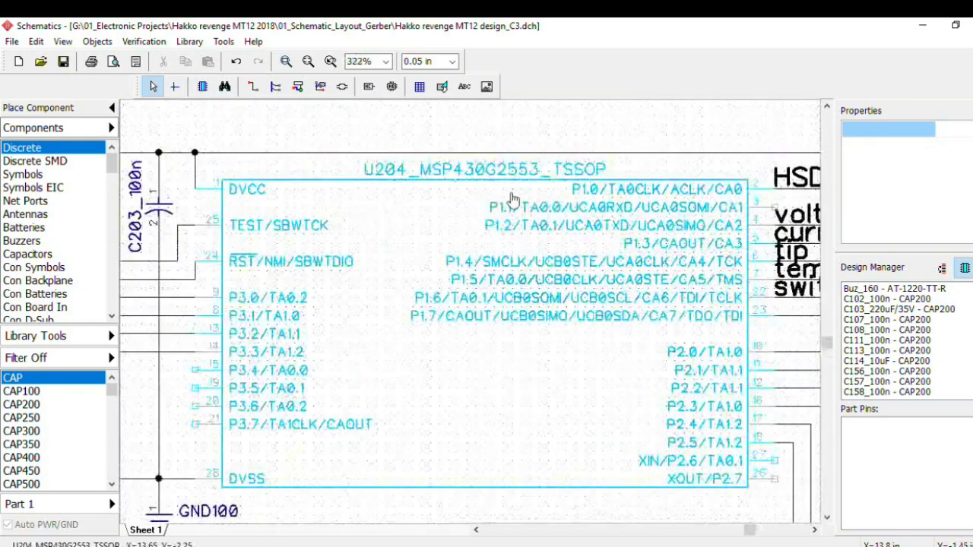
pyautogui.rightClick(431, 265)
pyautogui.moveTo(496, 417)
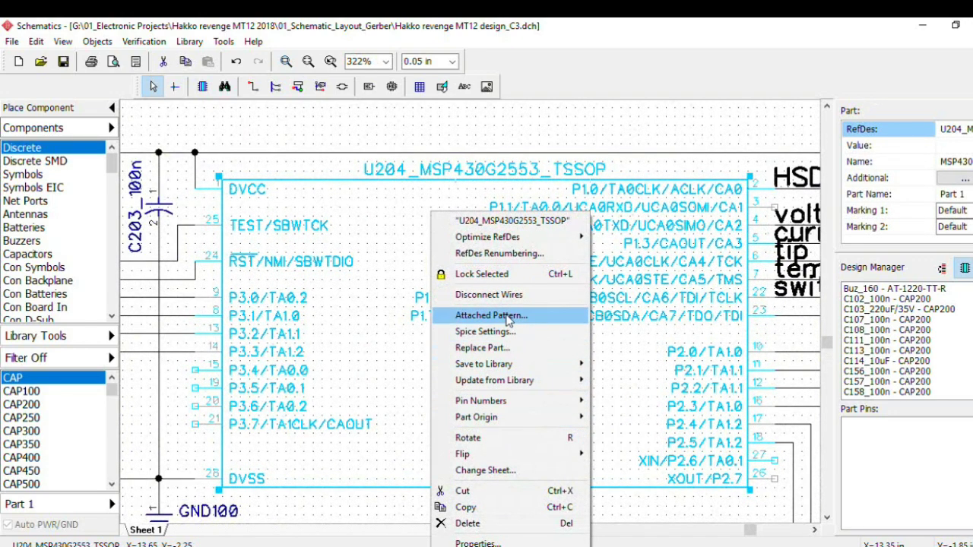
pyautogui.click(508, 318)
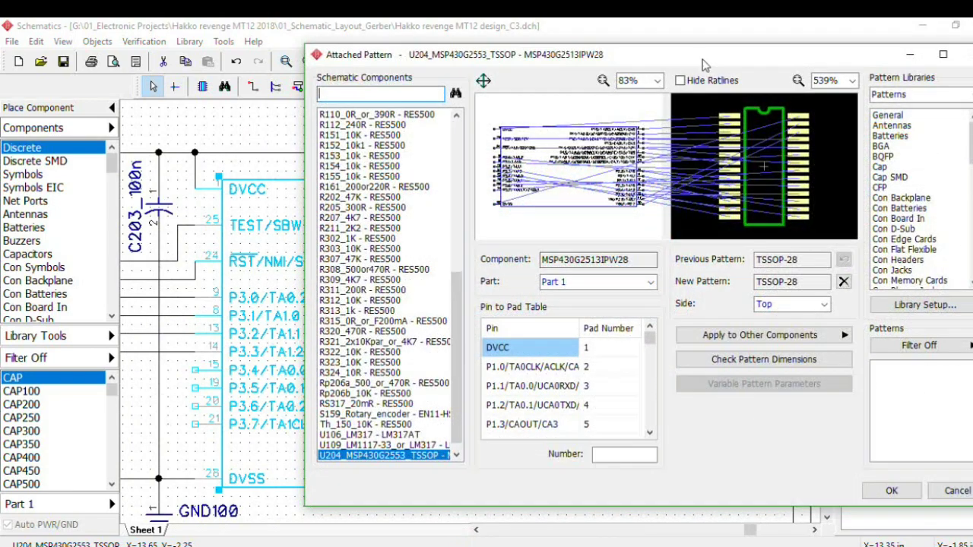
pyautogui.moveTo(703, 65); pyautogui.dragTo(508, 82)
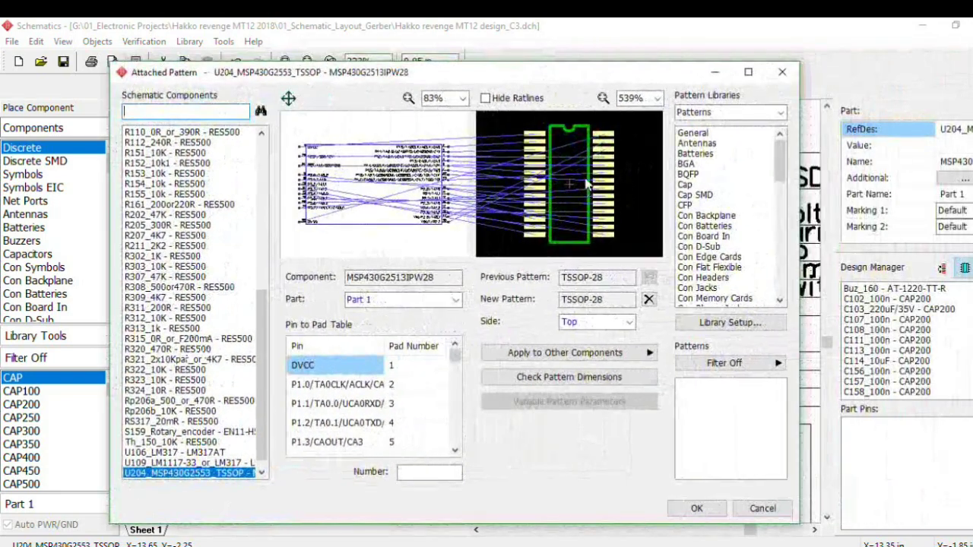
pyautogui.scroll(4, 579, 181)
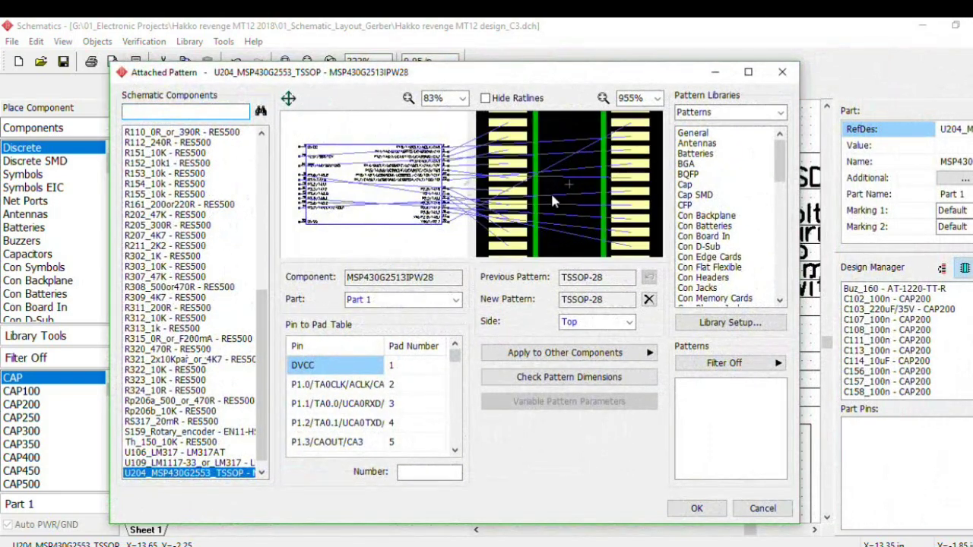
pyautogui.scroll(-4, 550, 191)
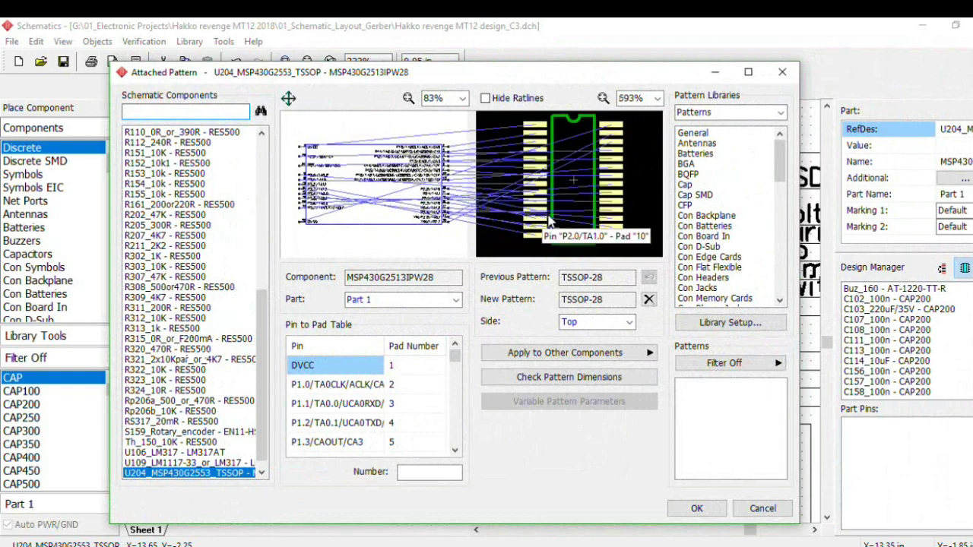
pyautogui.scroll(2, 559, 215)
pyautogui.scroll(-2, 559, 207)
pyautogui.scroll(1, 562, 188)
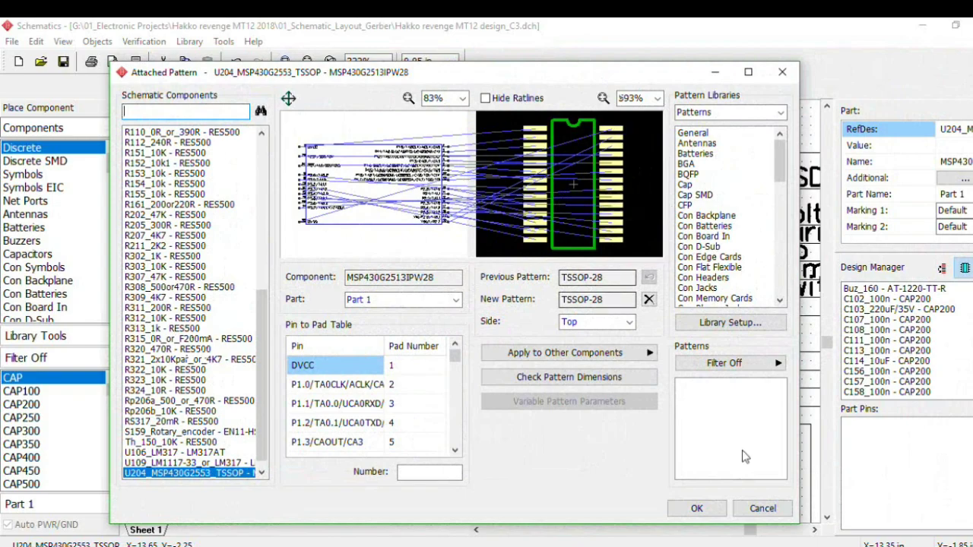
pyautogui.click(696, 510)
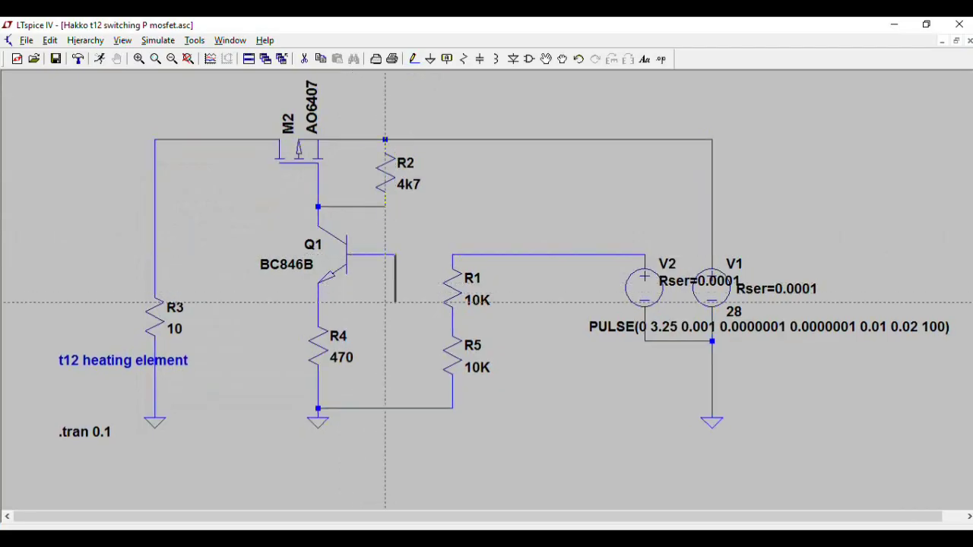
# Wire Q1's base to the R1/R5 junction.
pyautogui.click(395, 322)
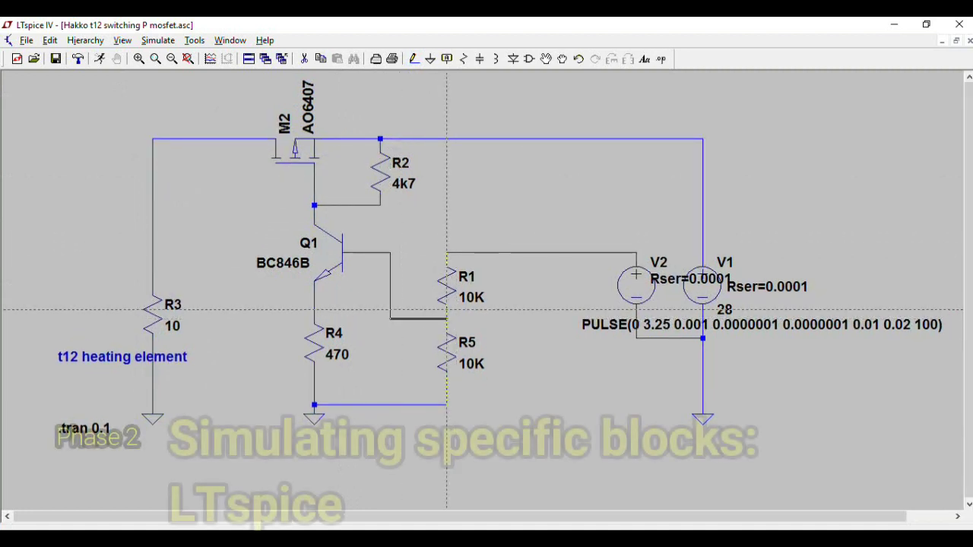
pyautogui.click(447, 319)
pyautogui.scroll(1, 433, 331)
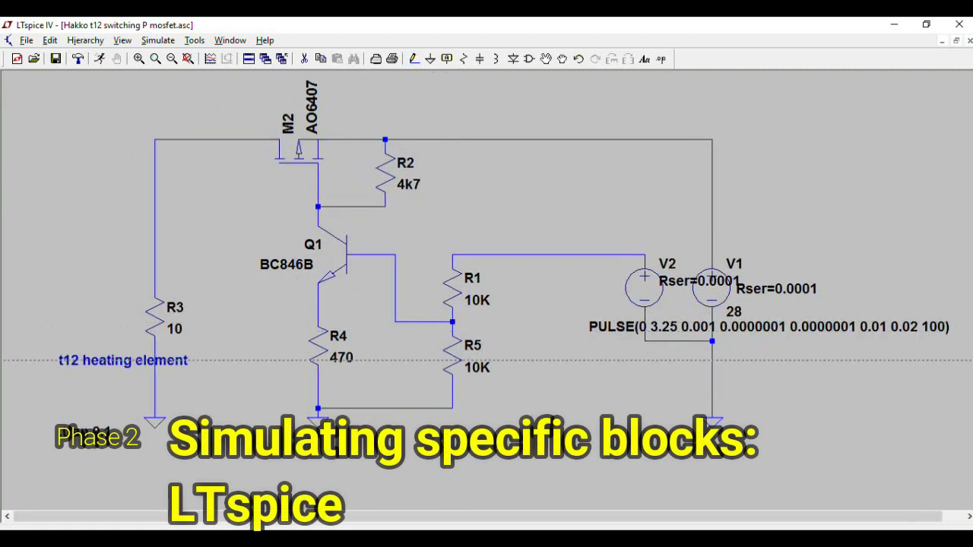
pyautogui.scroll(-5, 318, 350)
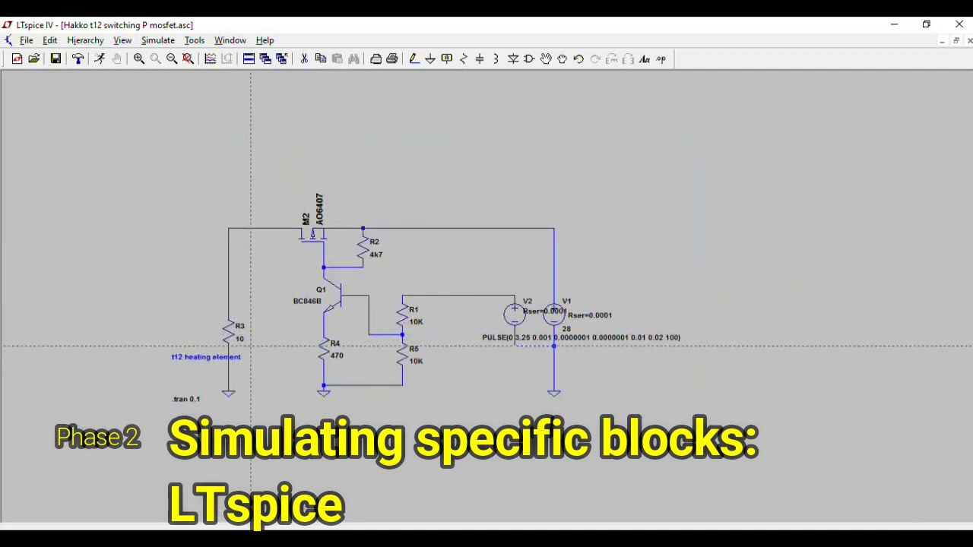
# Run the simulation and plot V(n001) on the top wire and V(n004) on Q1's base.
pyautogui.click(98, 59)
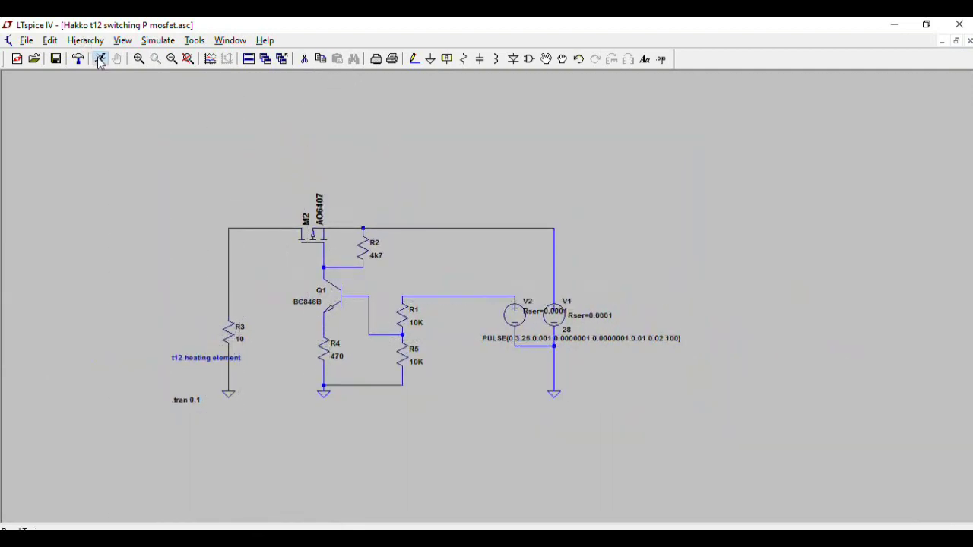
pyautogui.scroll(5, 437, 432)
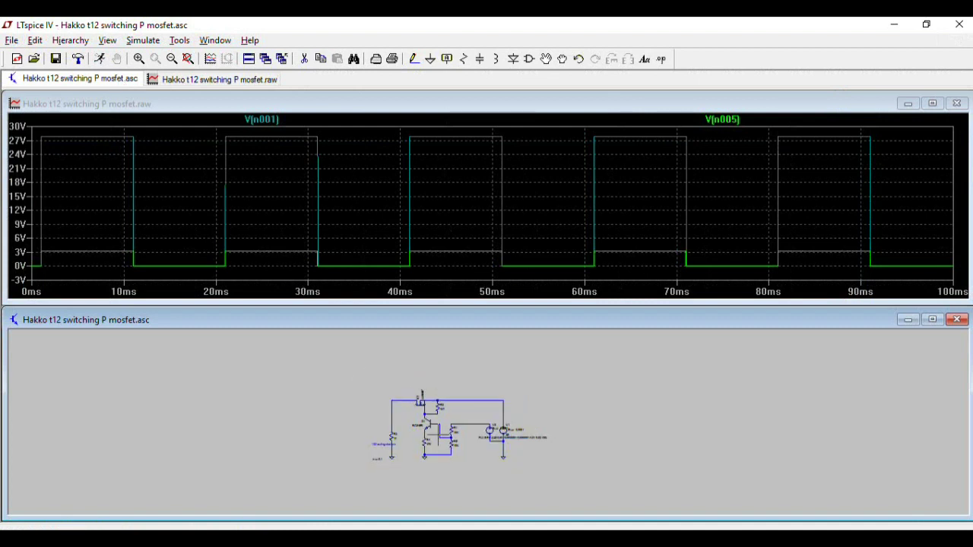
pyautogui.scroll(2, 433, 420)
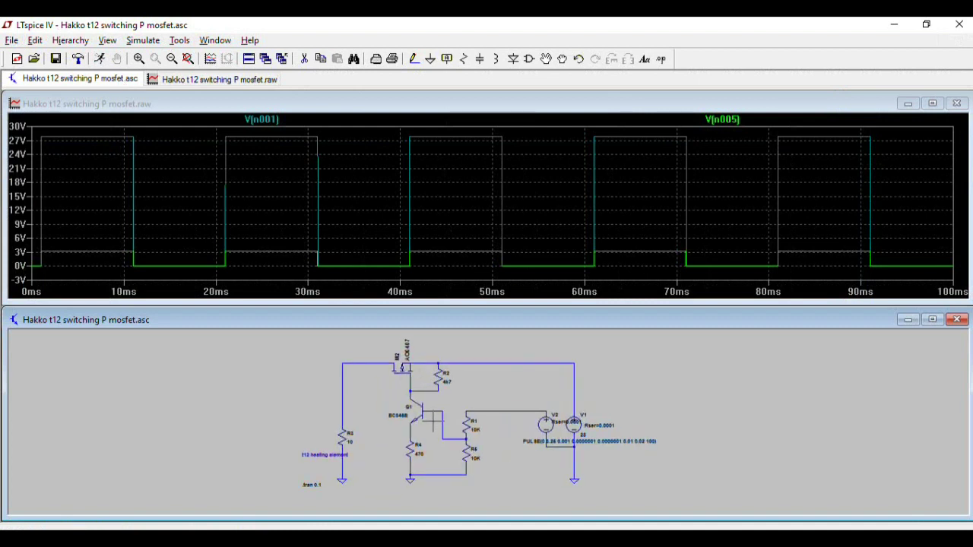
pyautogui.click(356, 358)
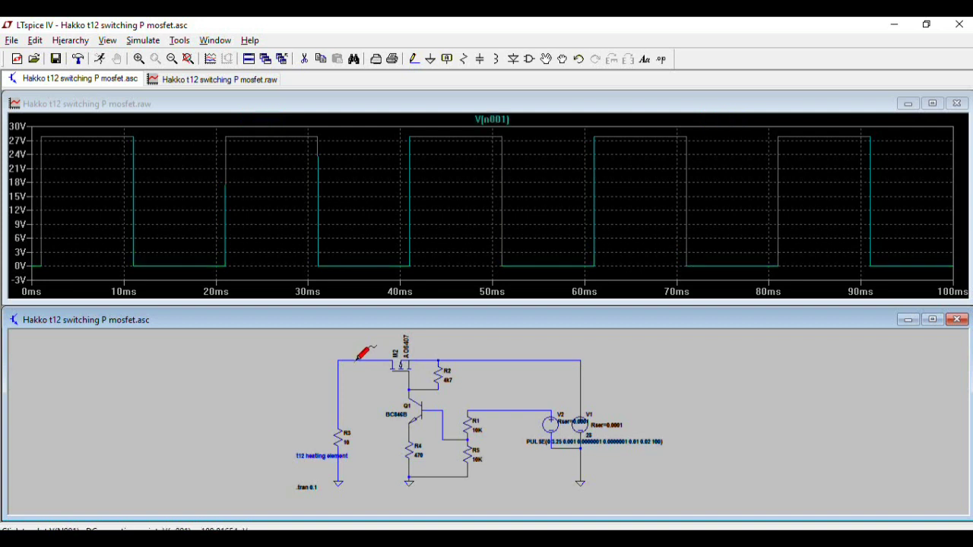
pyautogui.click(445, 407)
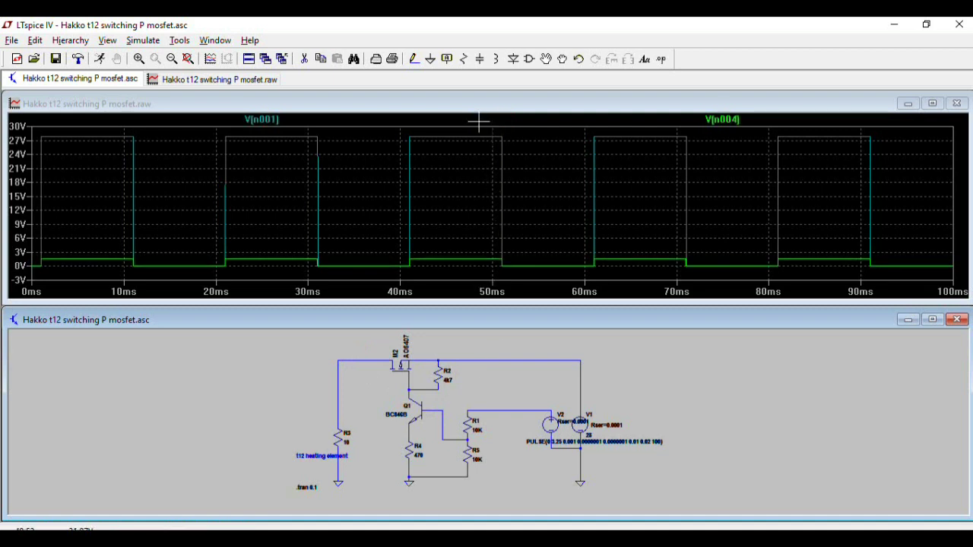
# Zoom the plot to about 50.95–51.05 ms on the 28 V to 0 V edge, then start making the PCB.
pyautogui.moveTo(479, 119); pyautogui.dragTo(526, 292)
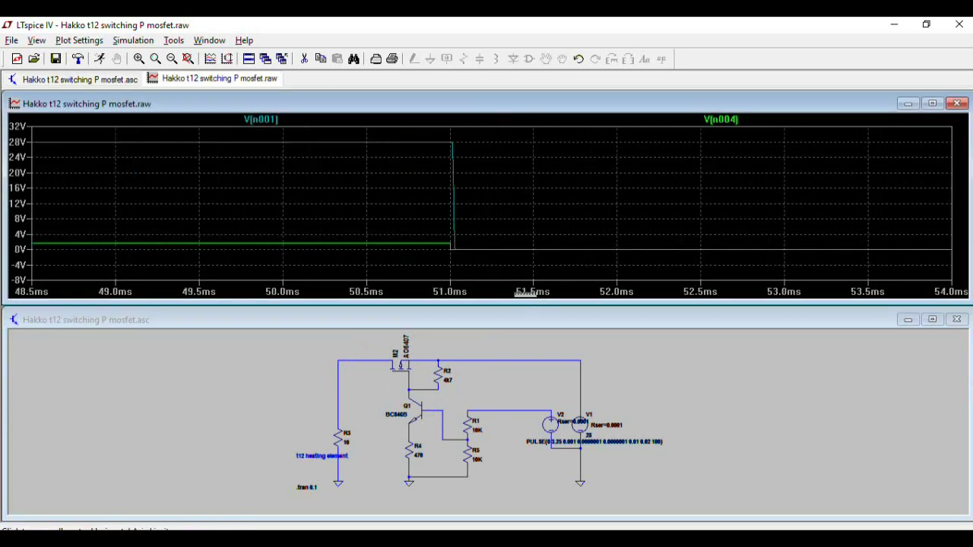
pyautogui.moveTo(426, 125); pyautogui.dragTo(484, 286)
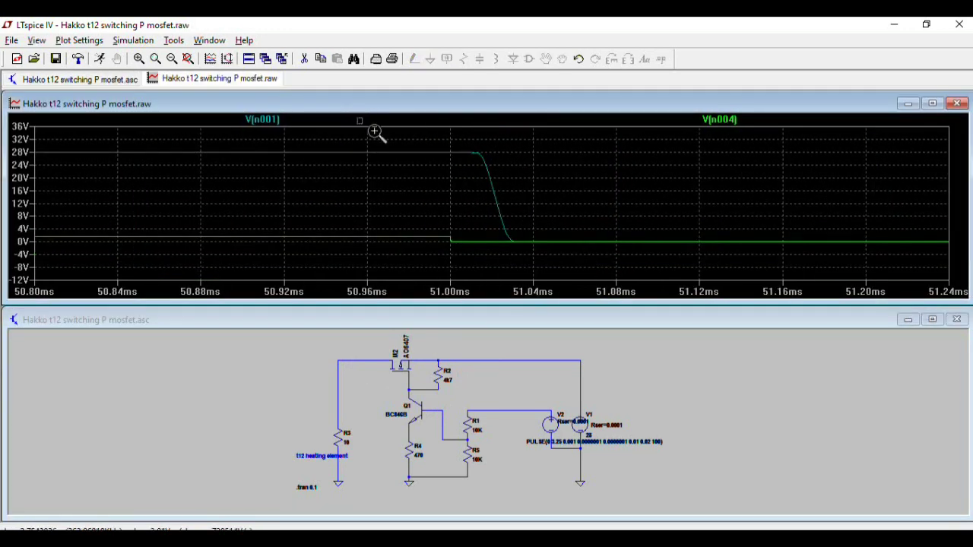
pyautogui.moveTo(376, 133); pyautogui.dragTo(569, 300)
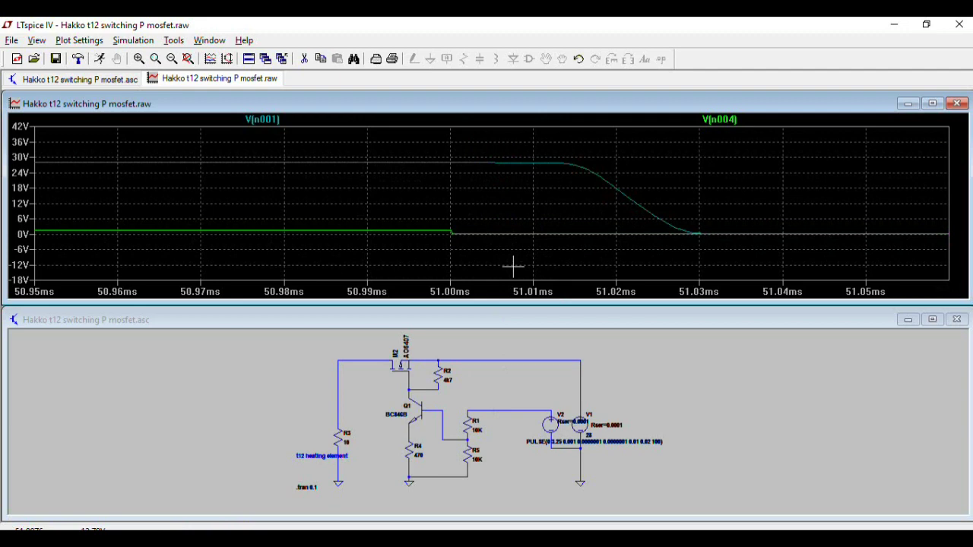
pyautogui.click(932, 104)
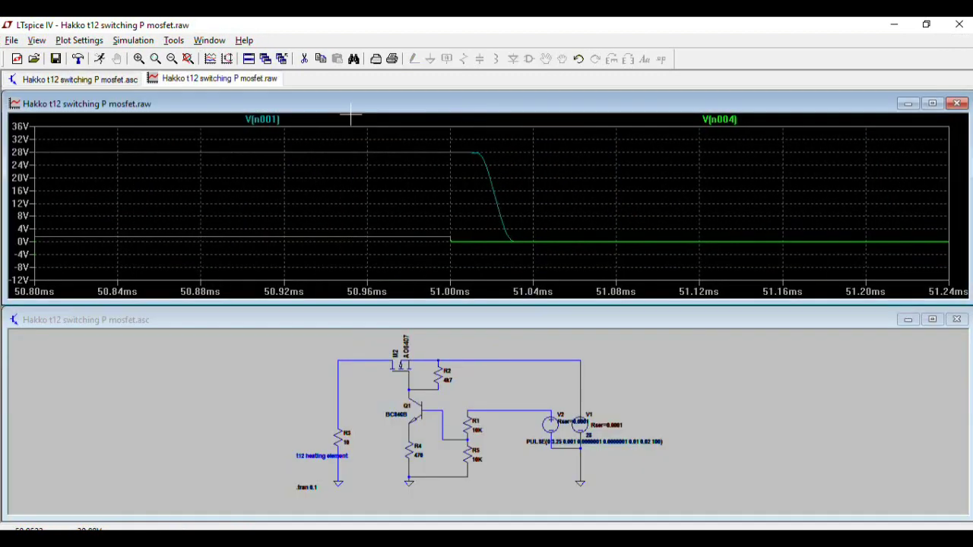
pyautogui.moveTo(375, 132); pyautogui.dragTo(569, 301)
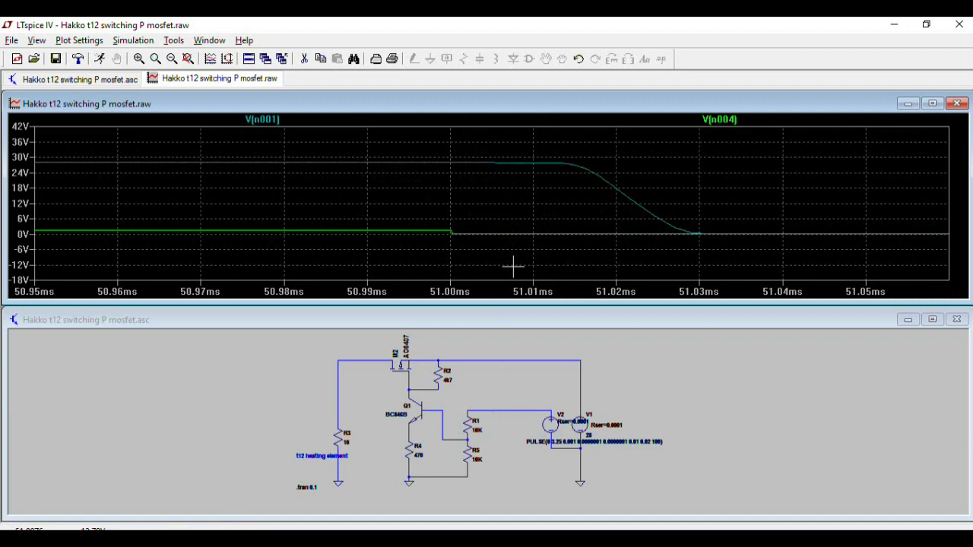
pyautogui.click(931, 103)
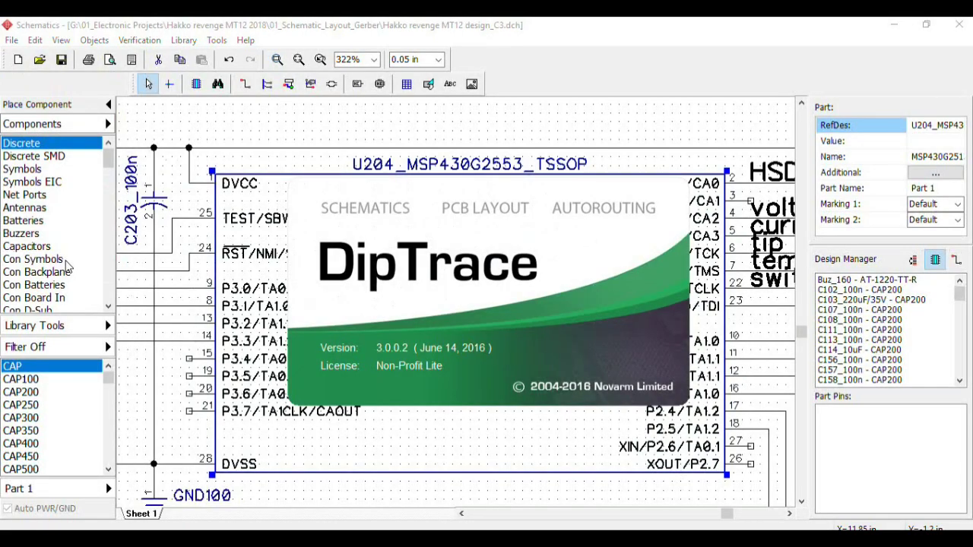
pyautogui.hotkey('ctrl', 'b')
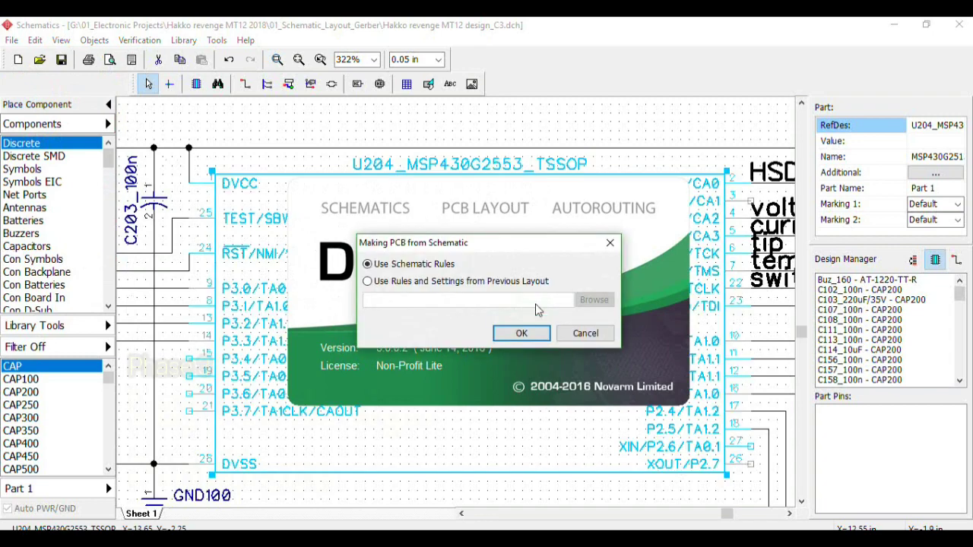
# Create the PCB with Use Schematic Rules, zoom in on the parts, and select the U109 regulator.
pyautogui.click(521, 333)
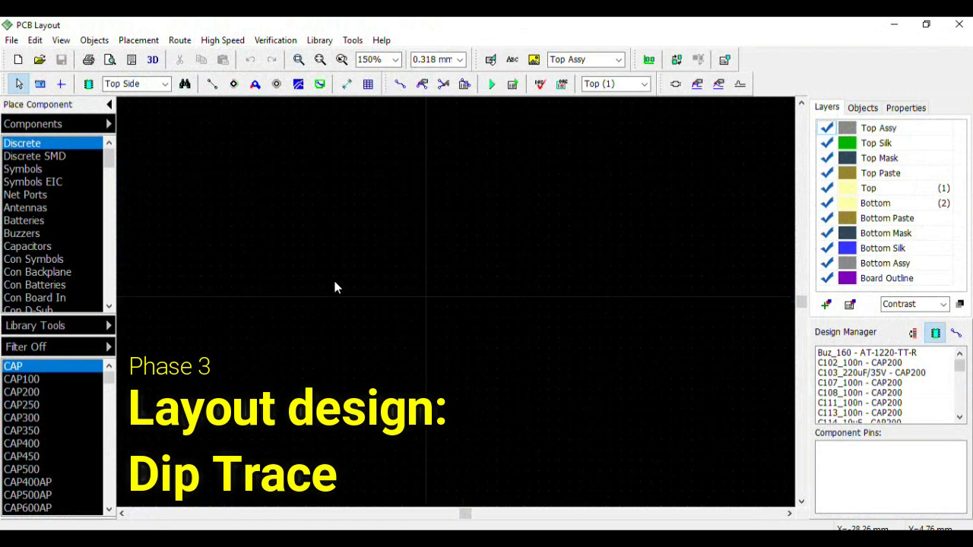
pyautogui.scroll(5, 646, 387)
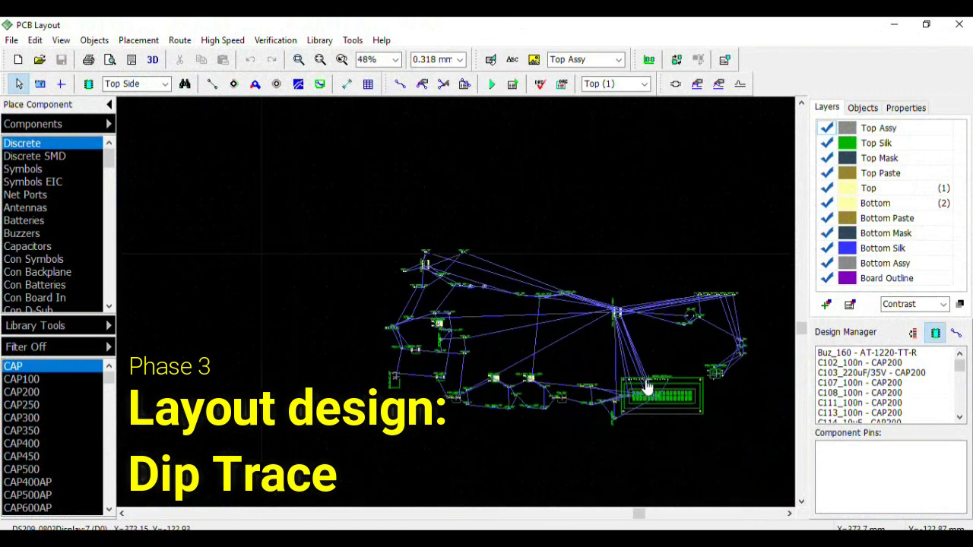
pyautogui.scroll(10, 430, 379)
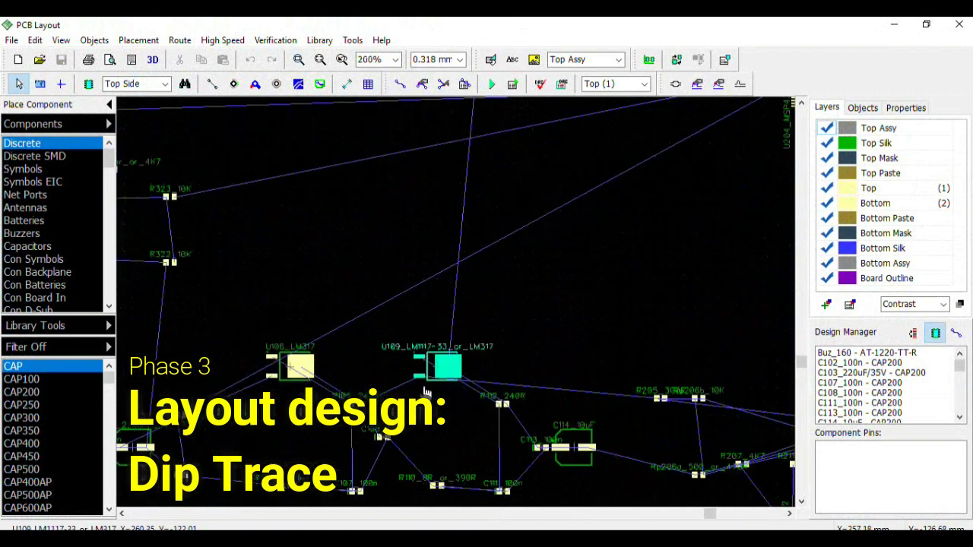
pyautogui.click(429, 379)
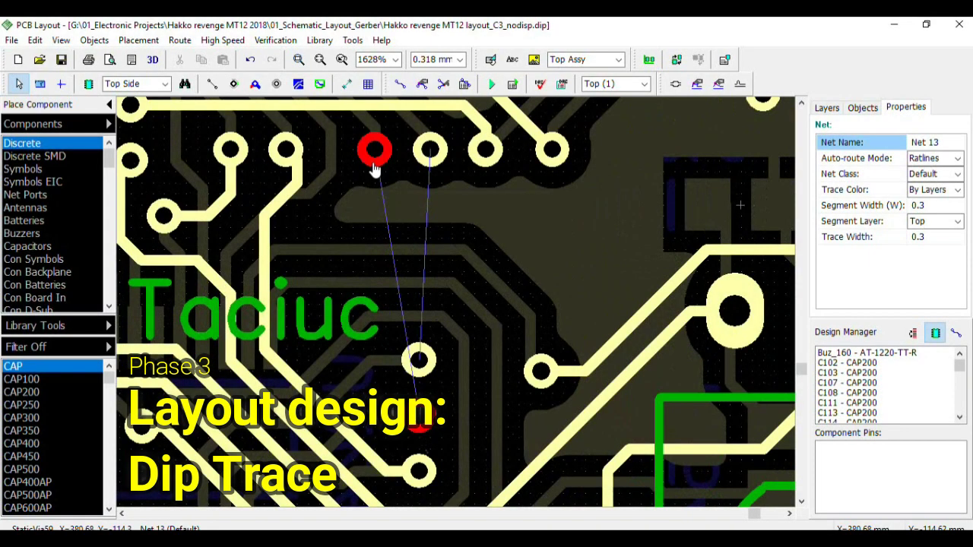
# Route a trace from the top red pad through one bend to the lower red pad.
pyautogui.click(372, 153)
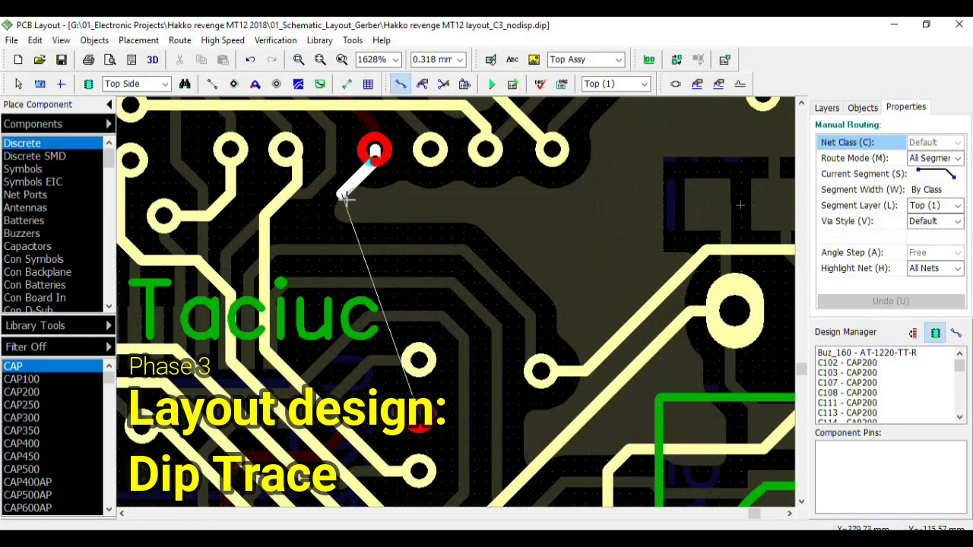
pyautogui.click(308, 228)
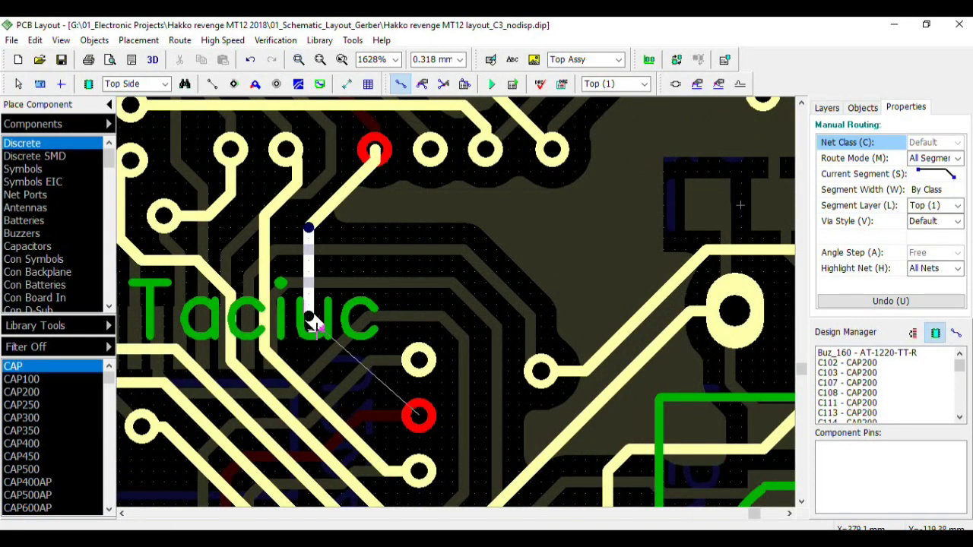
pyautogui.click(384, 415)
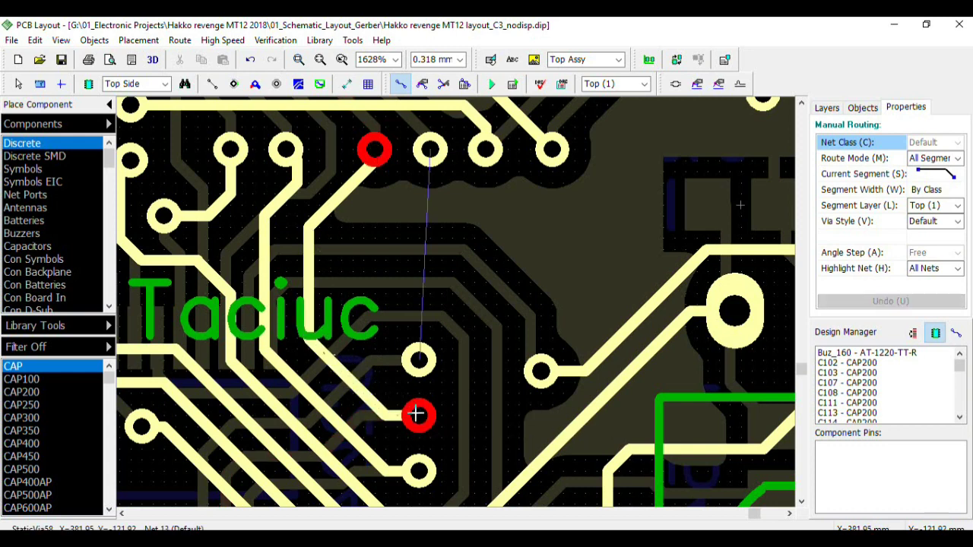
# Route a second trace from the lower pad up into the top-row pad and select the new Net 14 trace.
pyautogui.click(421, 359)
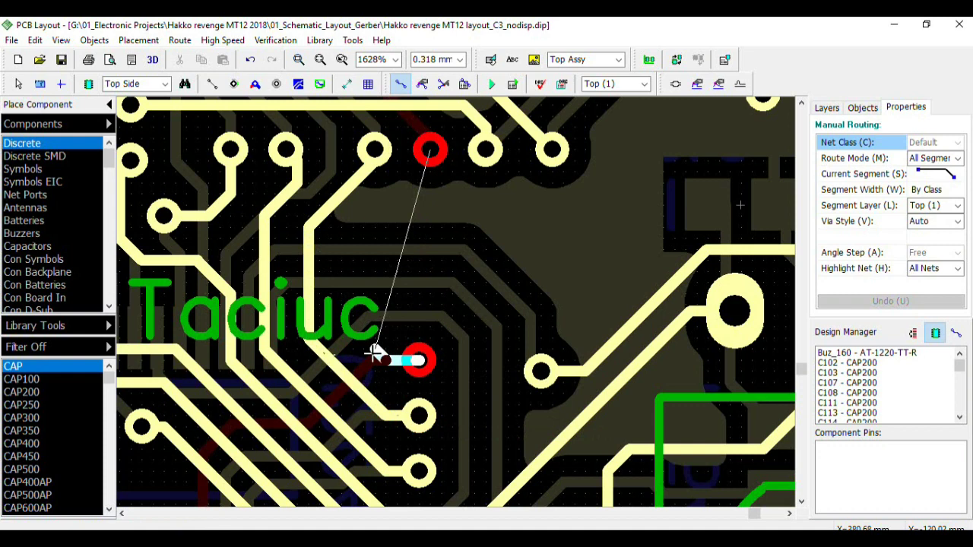
pyautogui.click(374, 350)
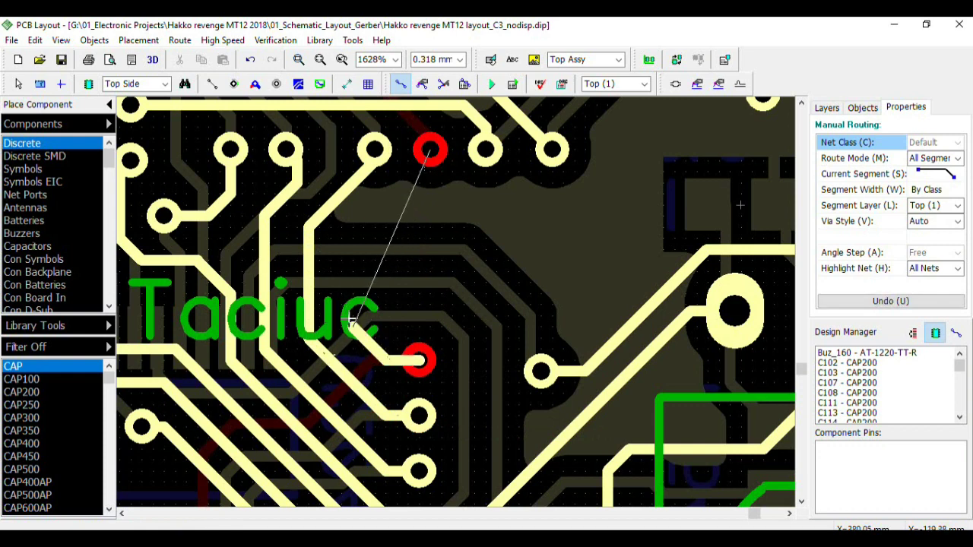
pyautogui.click(351, 322)
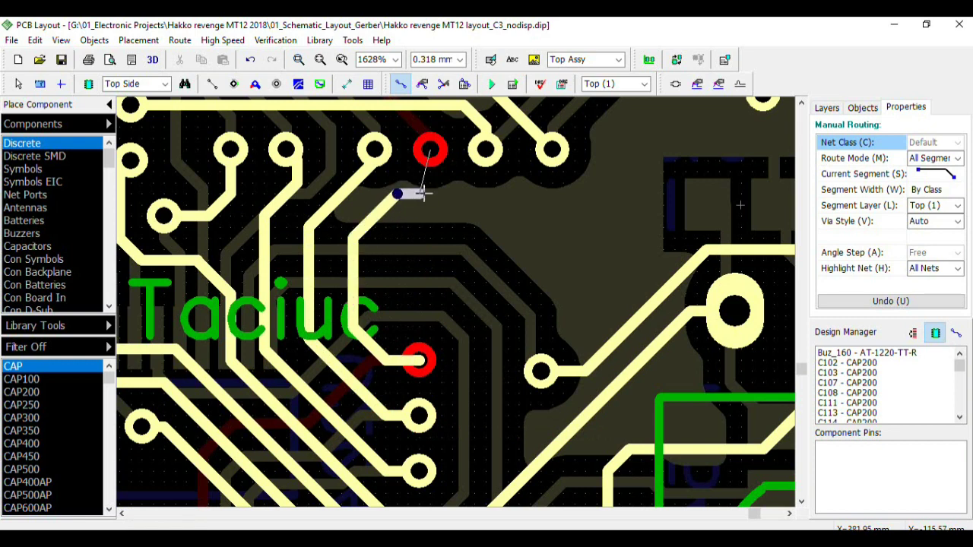
pyautogui.click(423, 193)
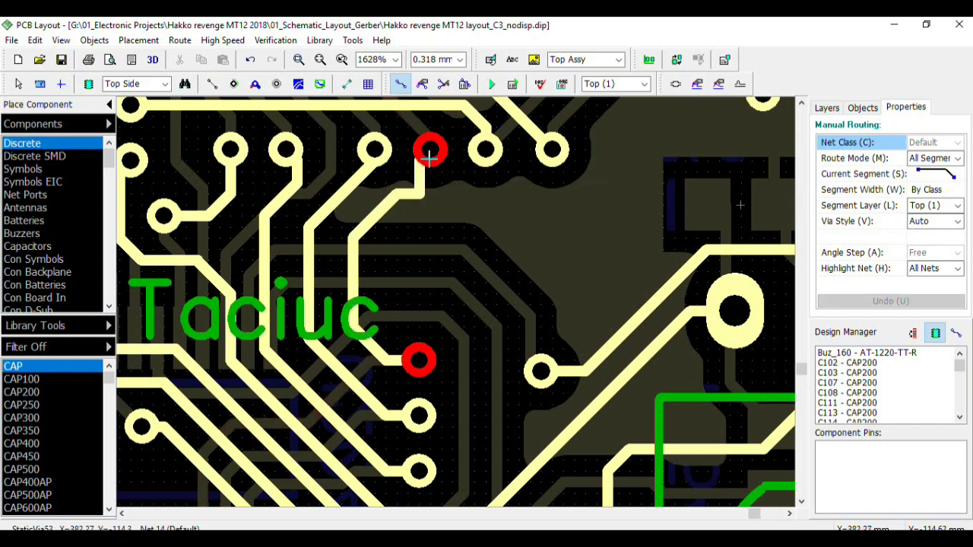
pyautogui.press('Escape')
pyautogui.click(413, 196)
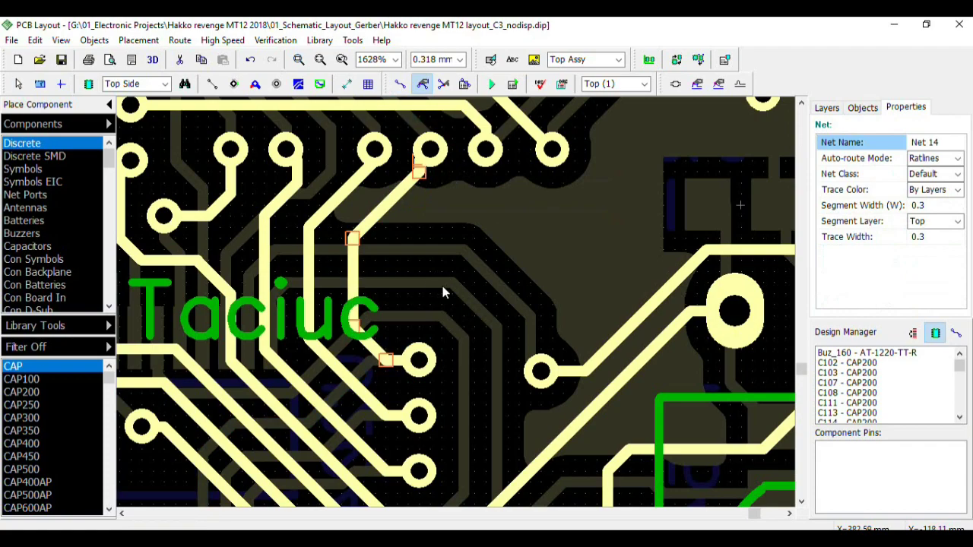
pyautogui.scroll(-1, 412, 279)
# Set the copper pour's state to Poured, flooding the board with copper on Net 1.
pyautogui.click(450, 245)
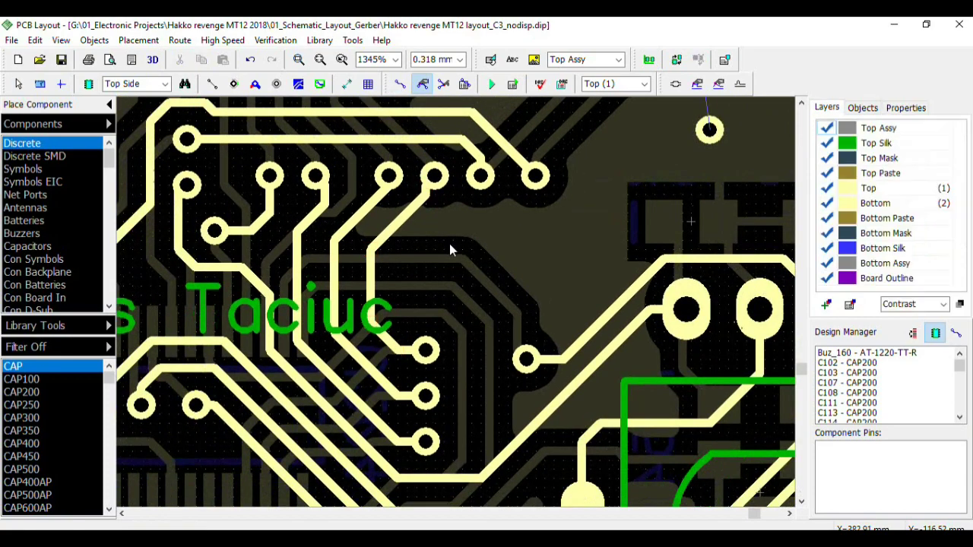
pyautogui.scroll(-7, 408, 269)
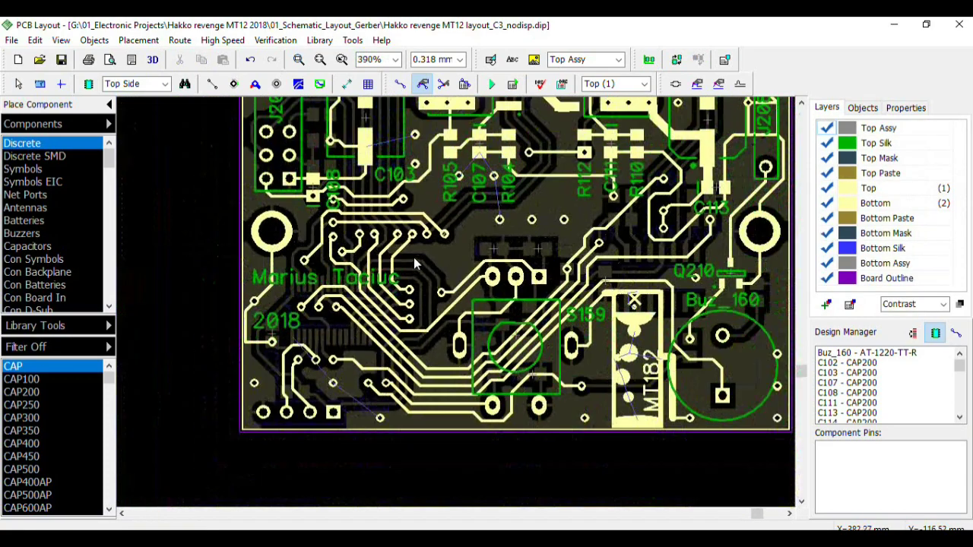
pyautogui.scroll(3, 255, 415)
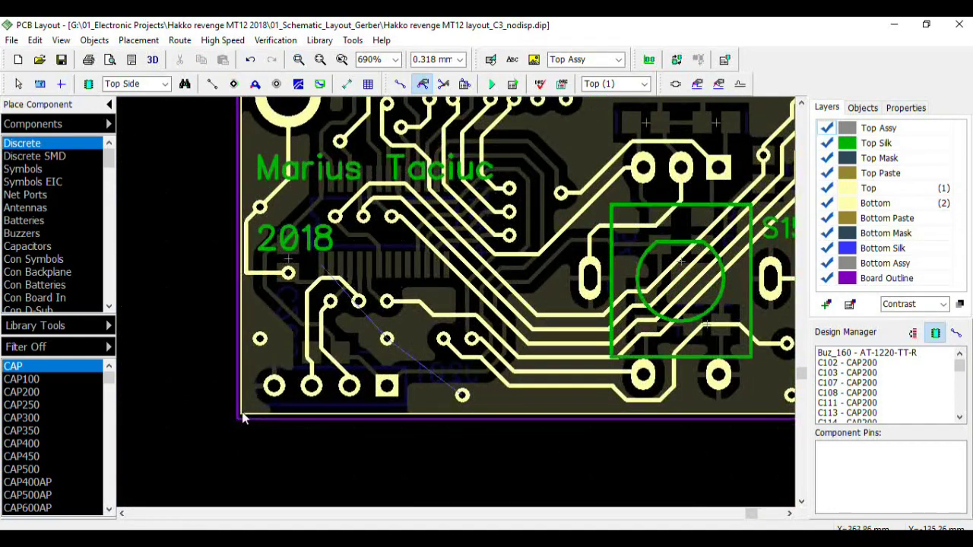
pyautogui.rightClick(241, 416)
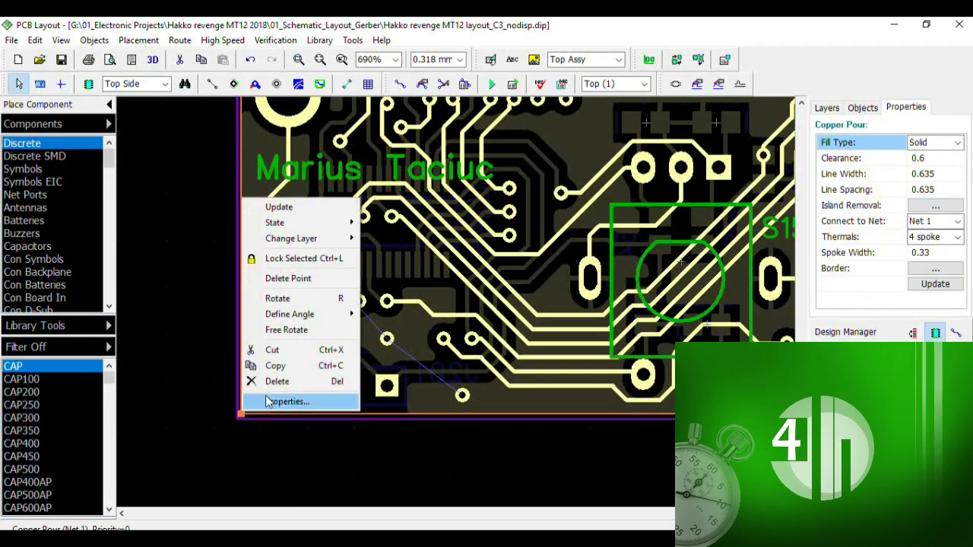
pyautogui.moveTo(288, 222)
pyautogui.click(392, 221)
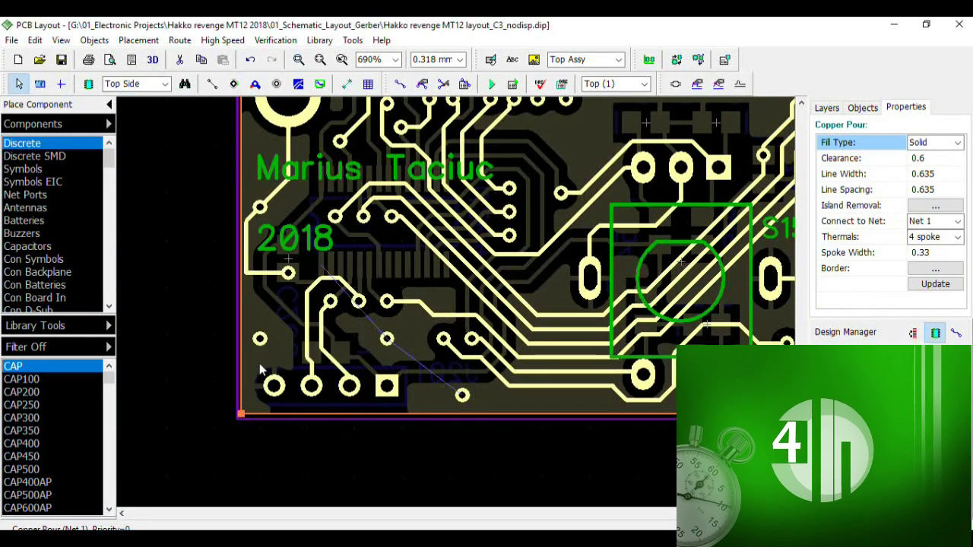
# Launch the 3D preview of the board.
pyautogui.scroll(-3, 213, 377)
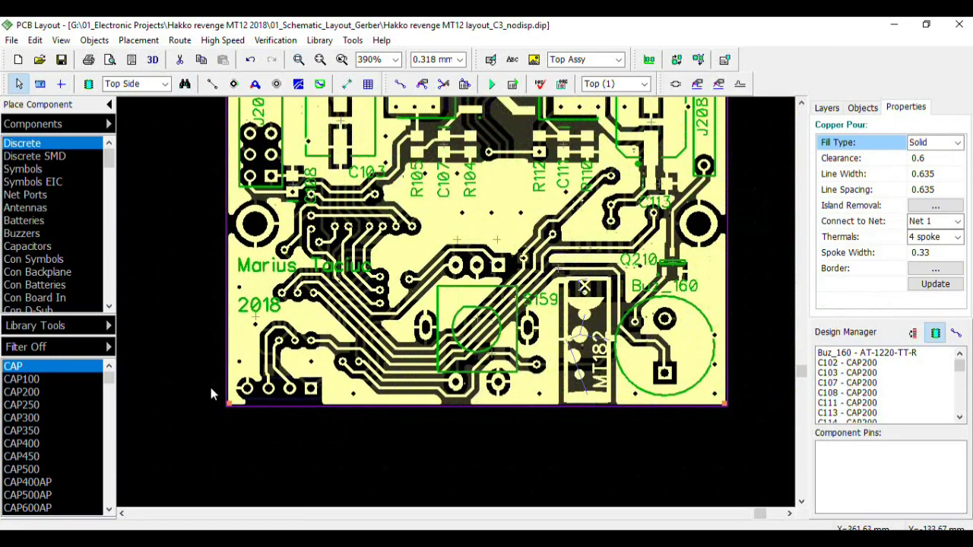
pyautogui.scroll(-3, 210, 390)
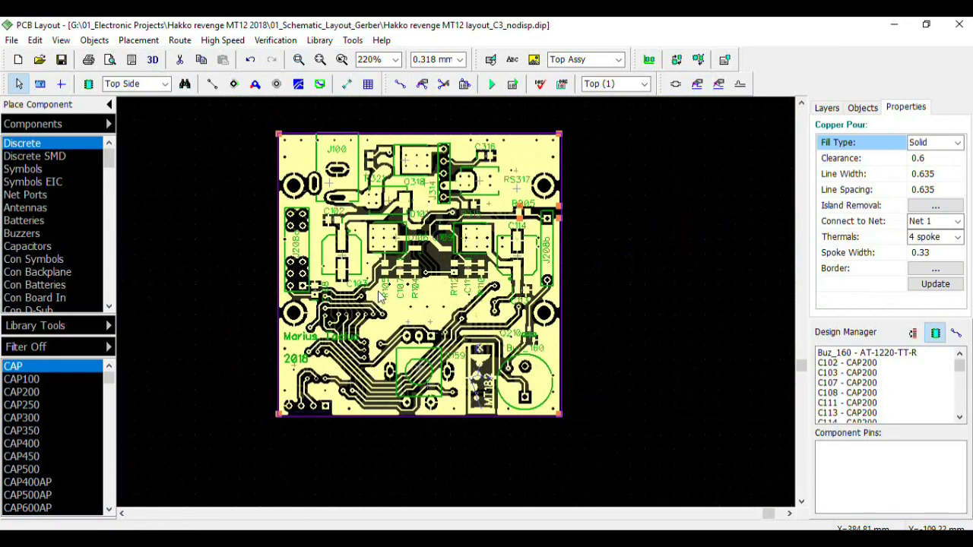
pyautogui.scroll(1, 355, 237)
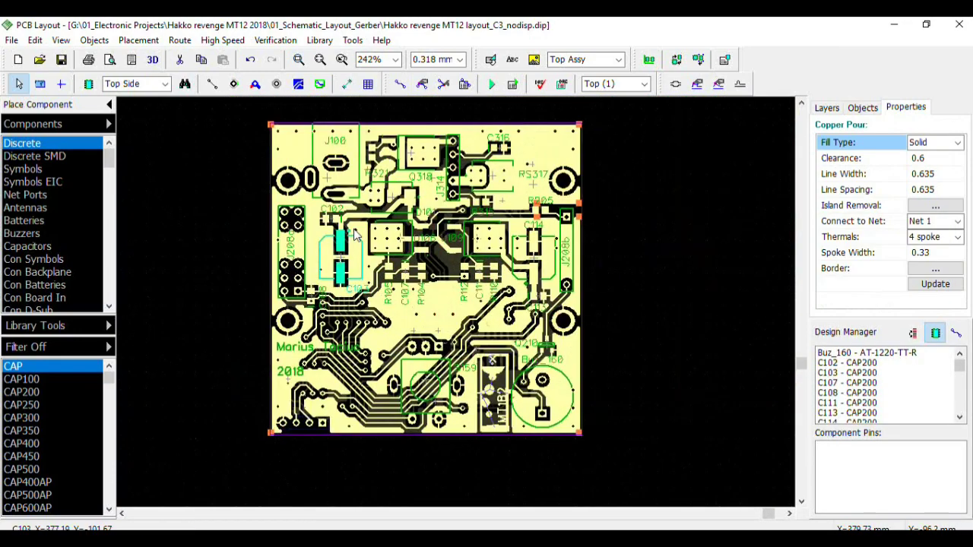
pyautogui.click(153, 64)
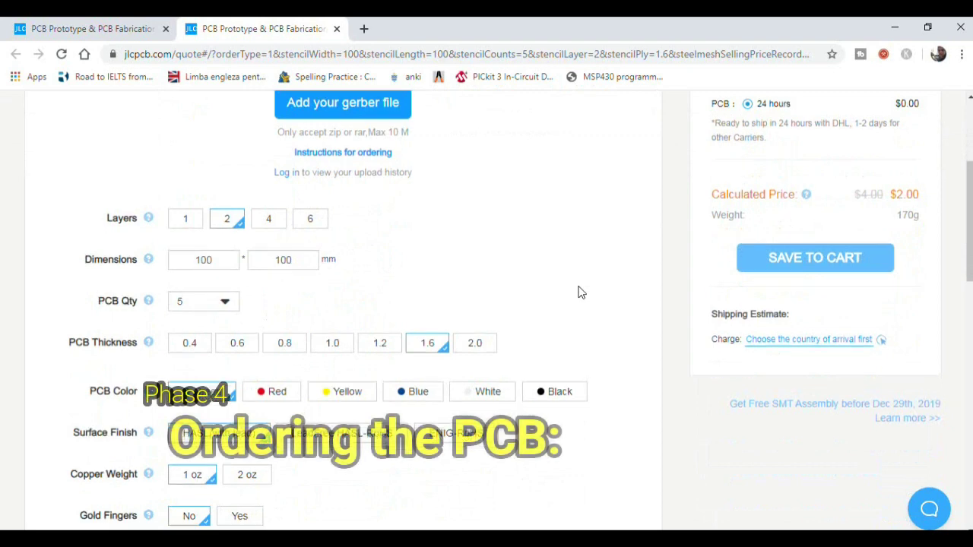
pyautogui.scroll(-1, 580, 291)
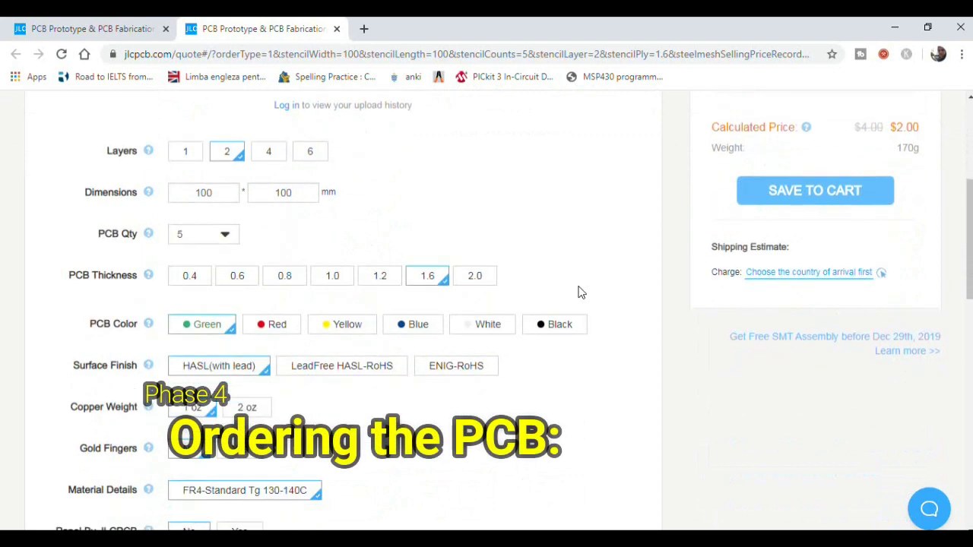
pyautogui.scroll(-1, 579, 293)
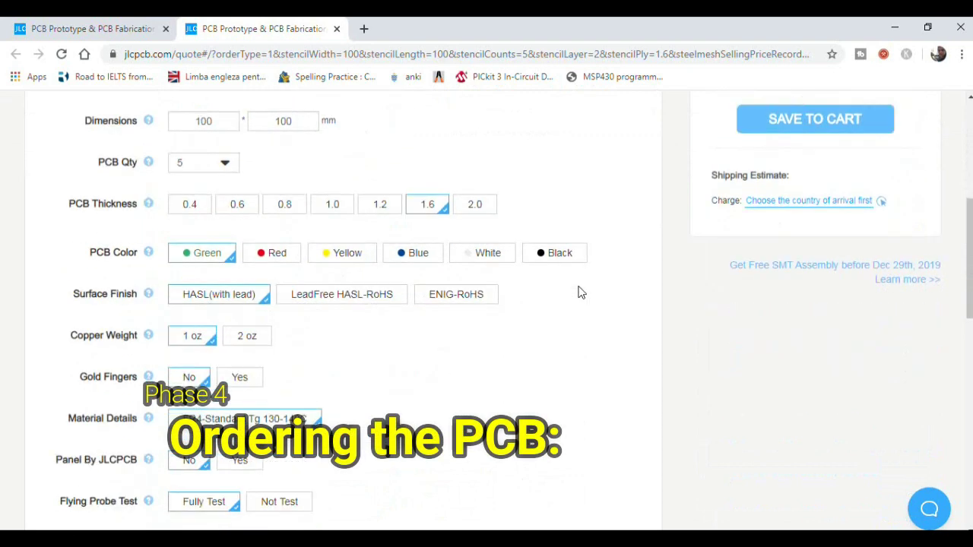
pyautogui.scroll(-5, 580, 292)
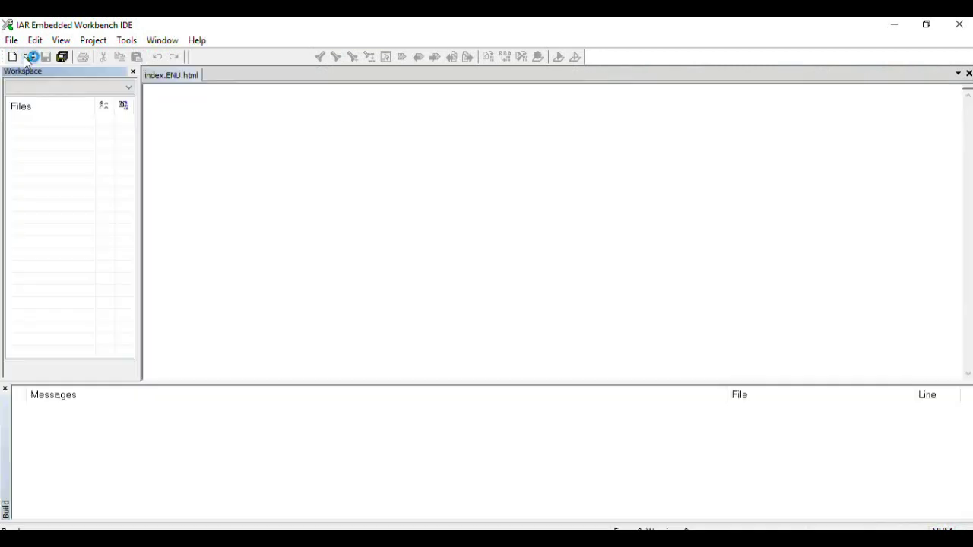
# Open the Hakko_workspace.eww workspace.
pyautogui.click(12, 40)
pyautogui.moveTo(47, 72)
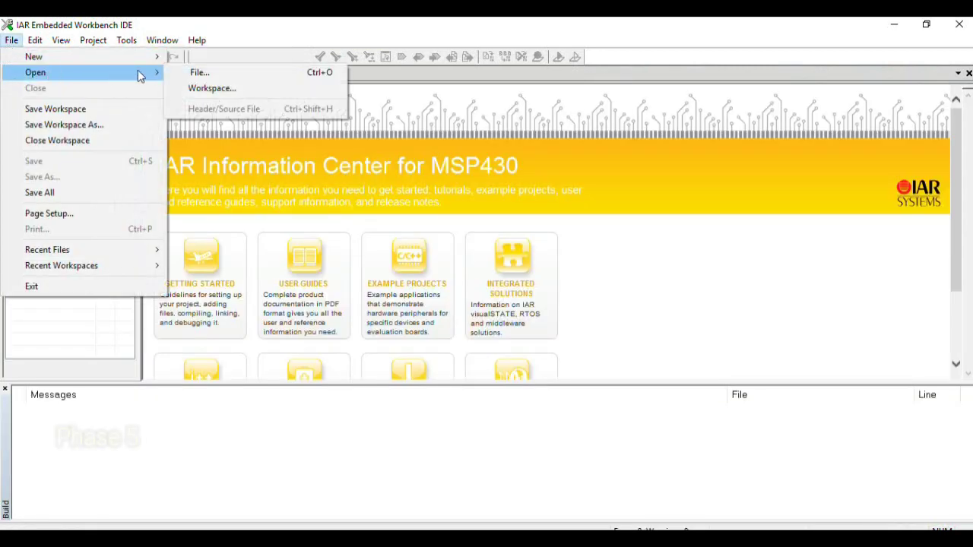
pyautogui.click(222, 90)
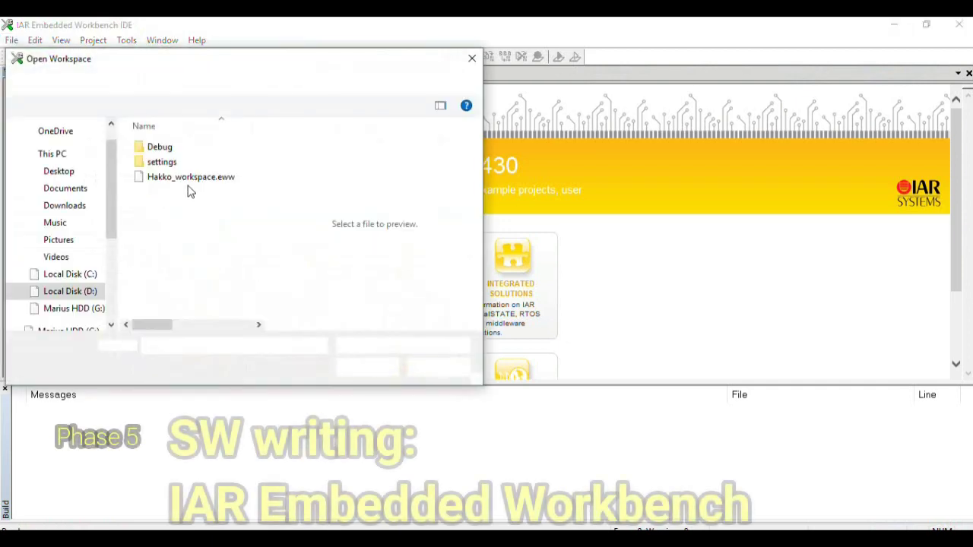
pyautogui.doubleClick(191, 177)
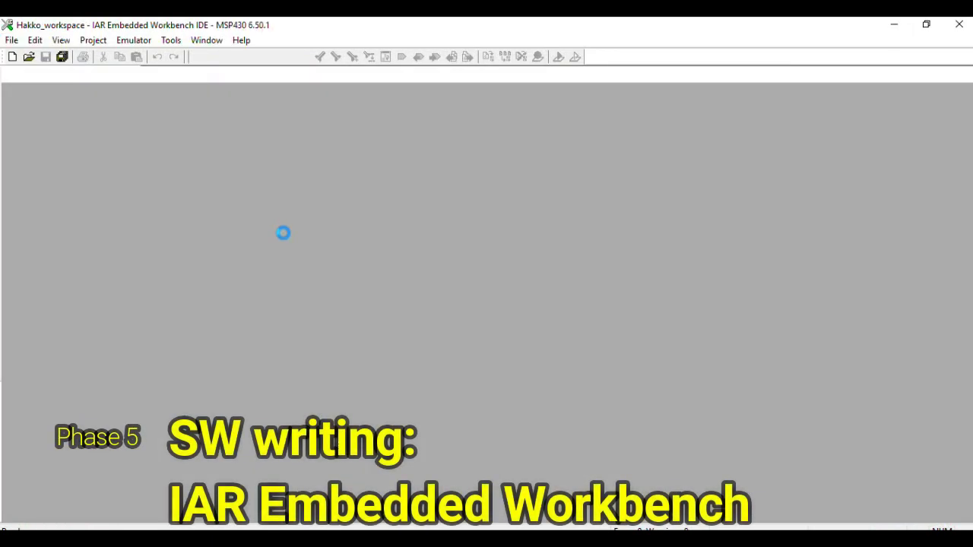
# Scroll through hakko_main.cpp in the editor.
pyautogui.scroll(-3, 284, 232)
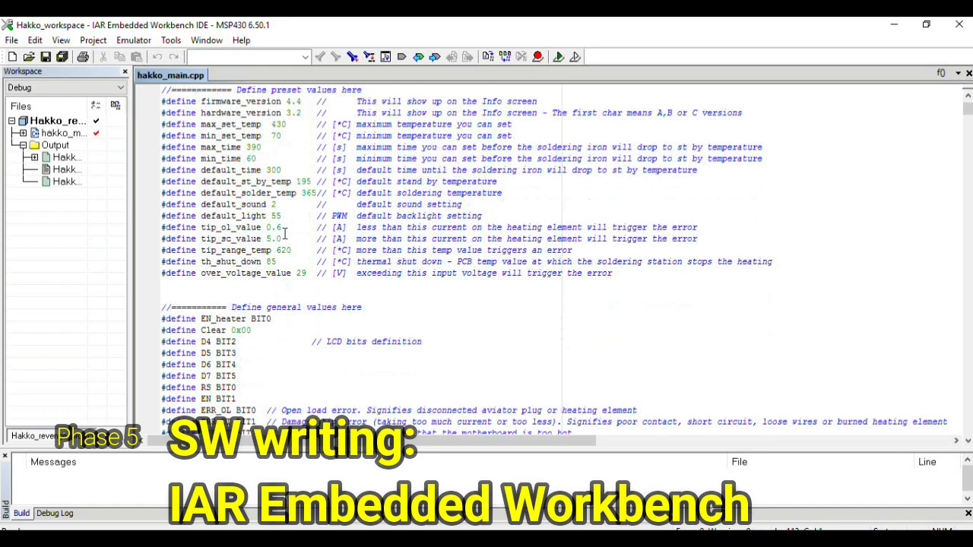
pyautogui.scroll(-3, 285, 232)
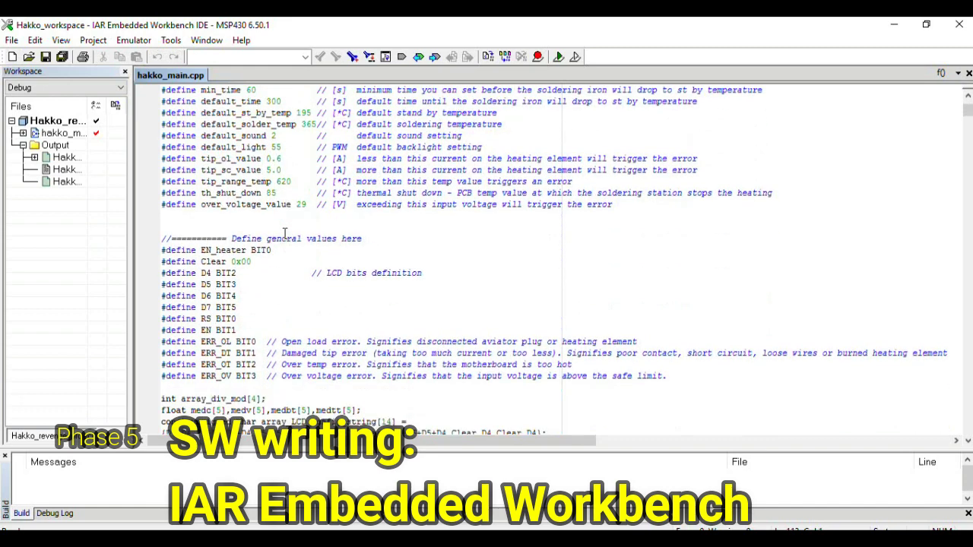
pyautogui.scroll(-8, 285, 233)
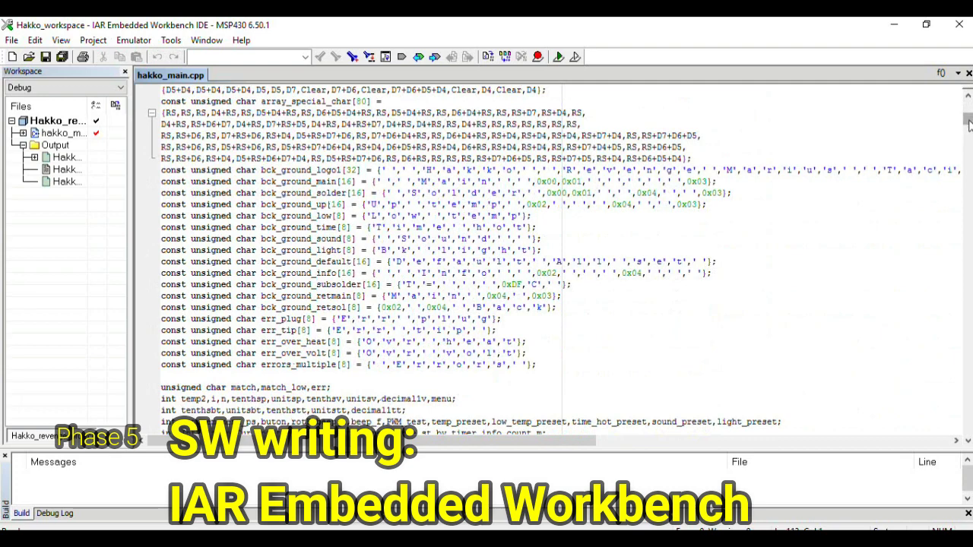
pyautogui.moveTo(968, 124); pyautogui.dragTo(968, 423)
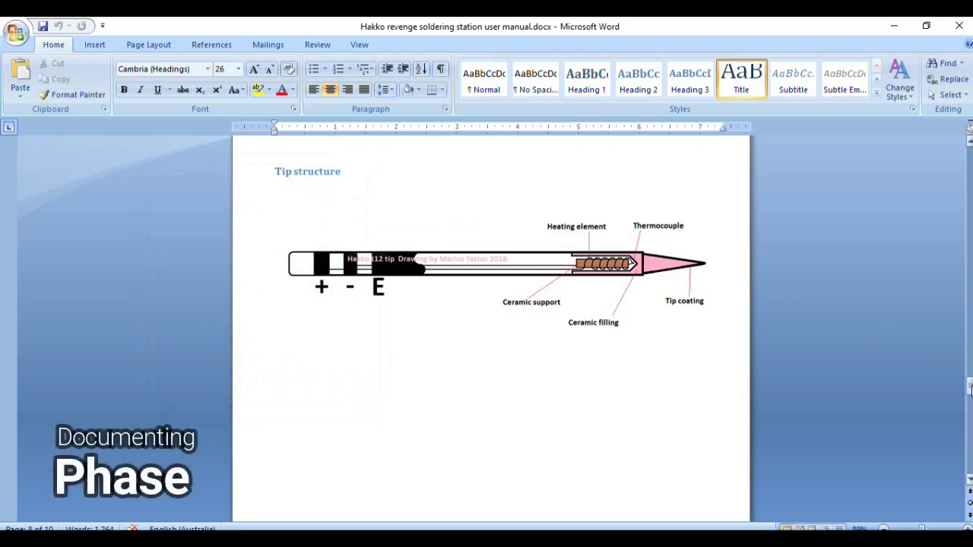
pyautogui.moveTo(970, 387); pyautogui.dragTo(970, 152)
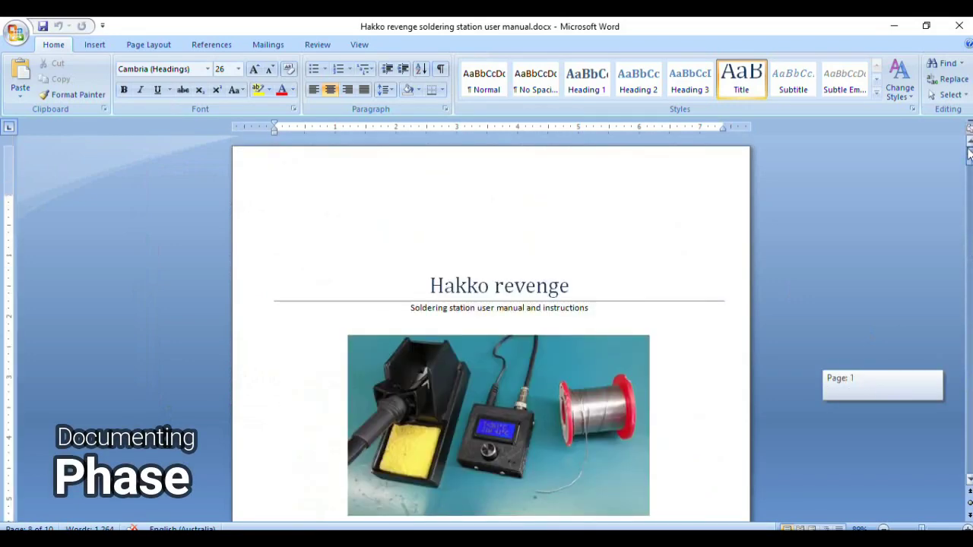
pyautogui.moveTo(967, 154); pyautogui.dragTo(968, 228)
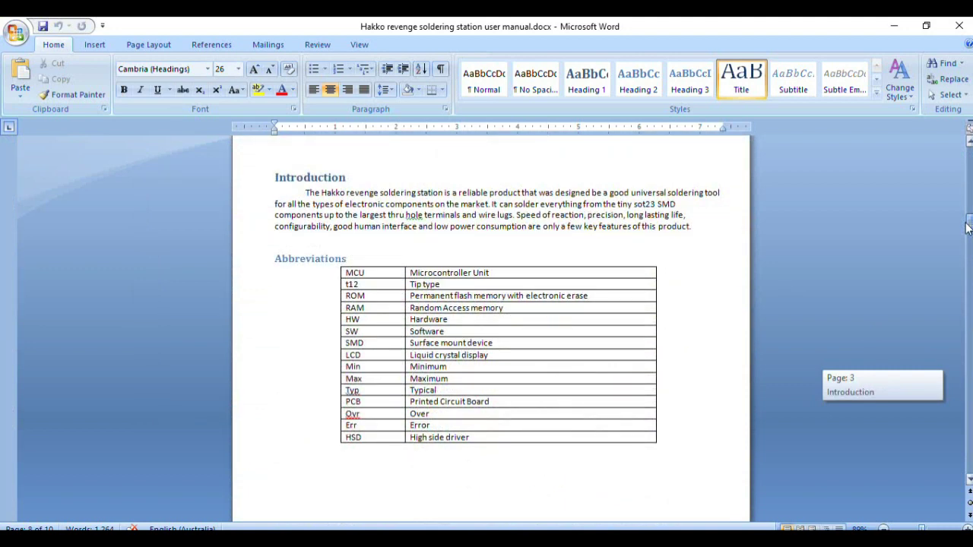
pyautogui.moveTo(966, 228); pyautogui.dragTo(959, 261)
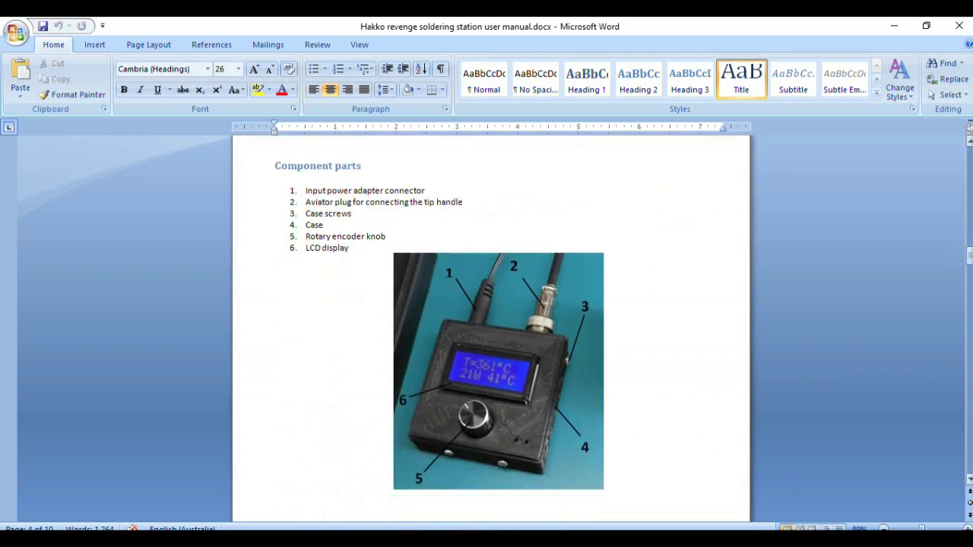
pyautogui.scroll(1, 497, 392)
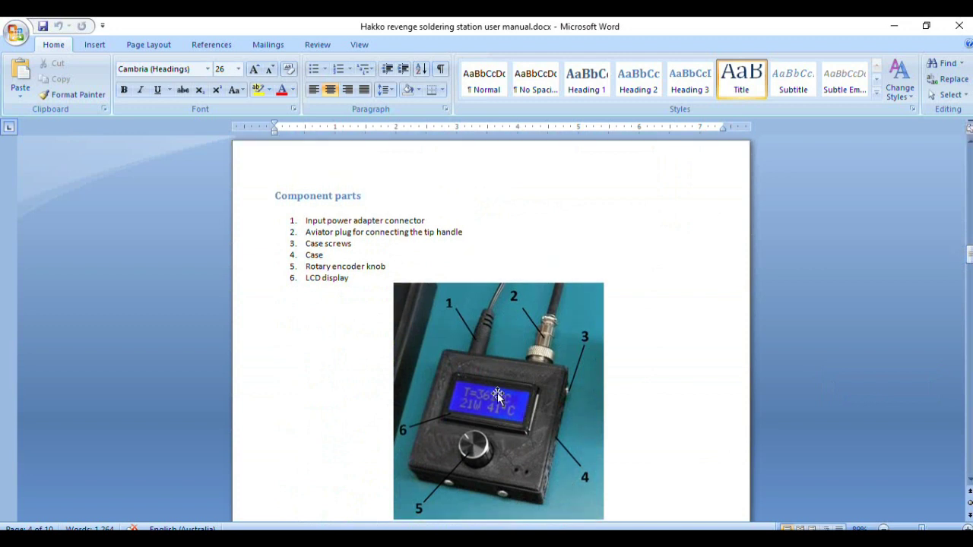
pyautogui.keyDown('ctrl'); pyautogui.scroll(3, 497, 392); pyautogui.keyUp('ctrl')
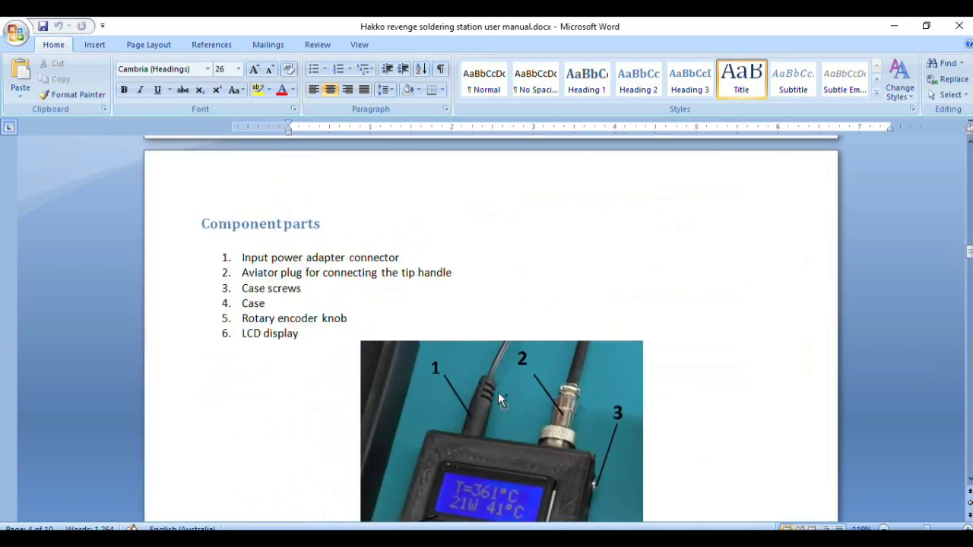